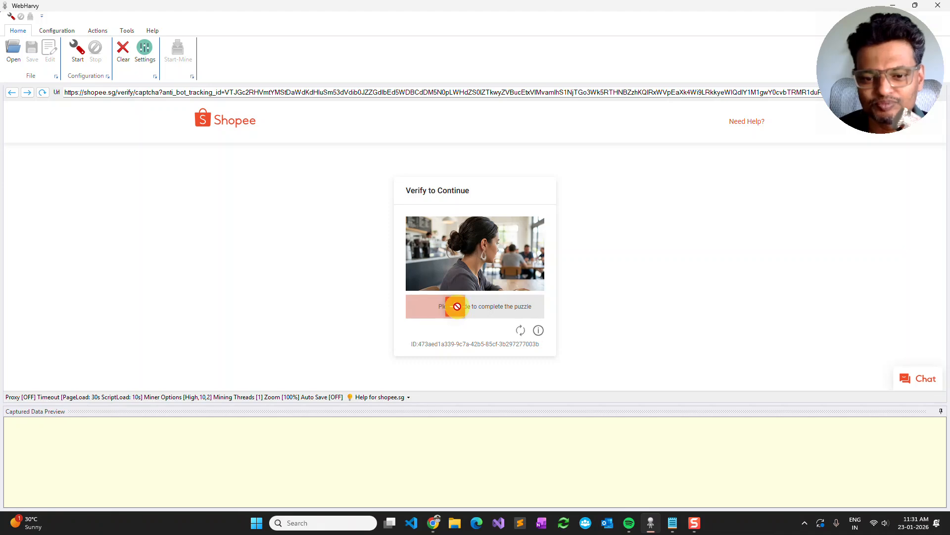
# - Complete the slider verification puzzle and dismiss the voucher popup on the Shopee home page
pyautogui.moveTo(457, 306); pyautogui.dragTo(458, 307)
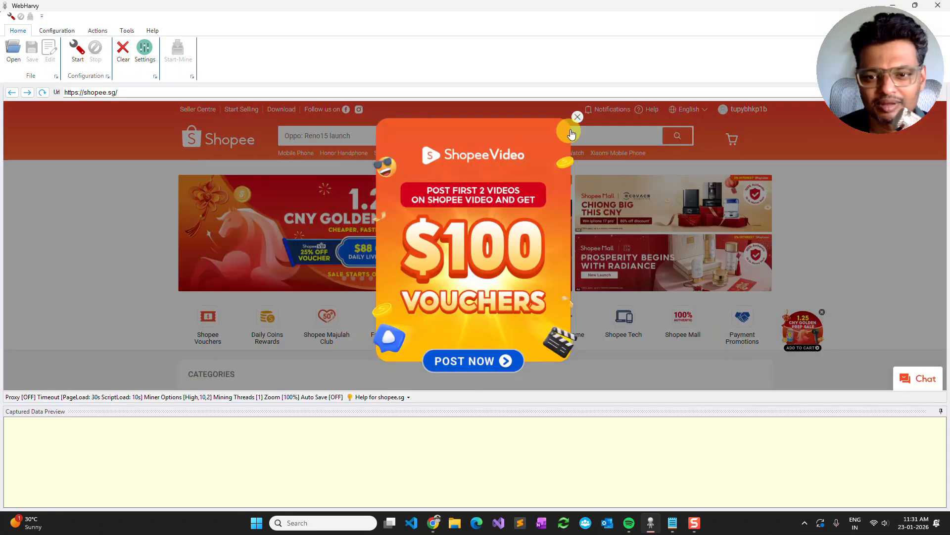
pyautogui.click(578, 119)
# - Search the Shopee store for "mobile phone"
pyautogui.click(366, 132)
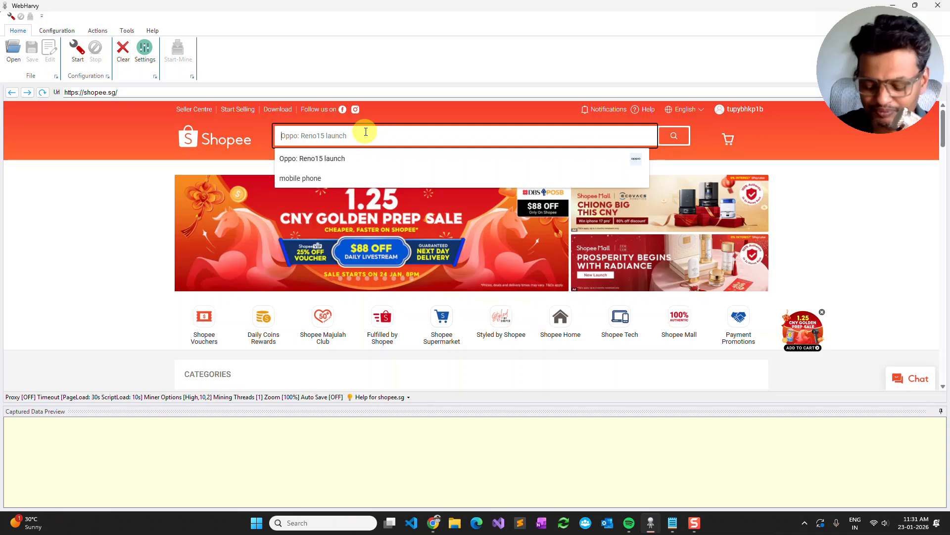
pyautogui.write('mobile phone')
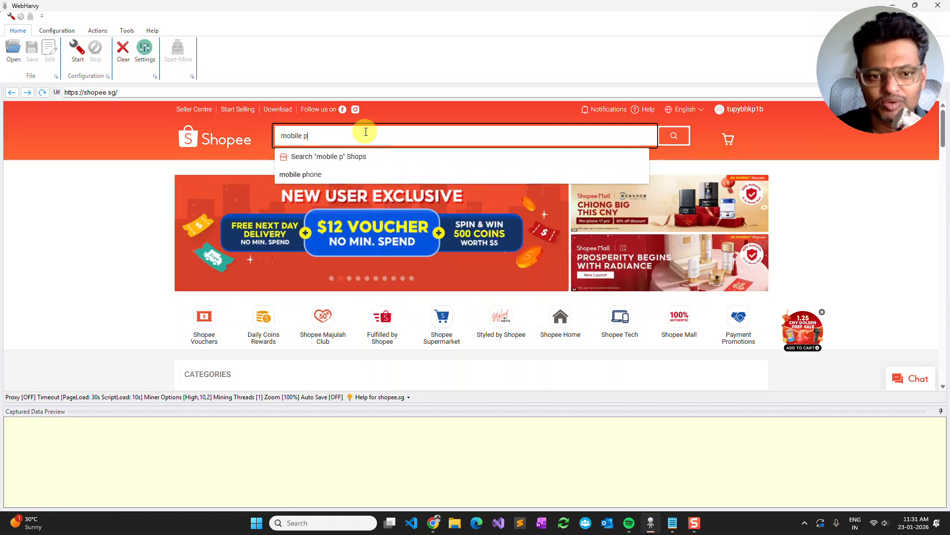
pyautogui.press('Return')
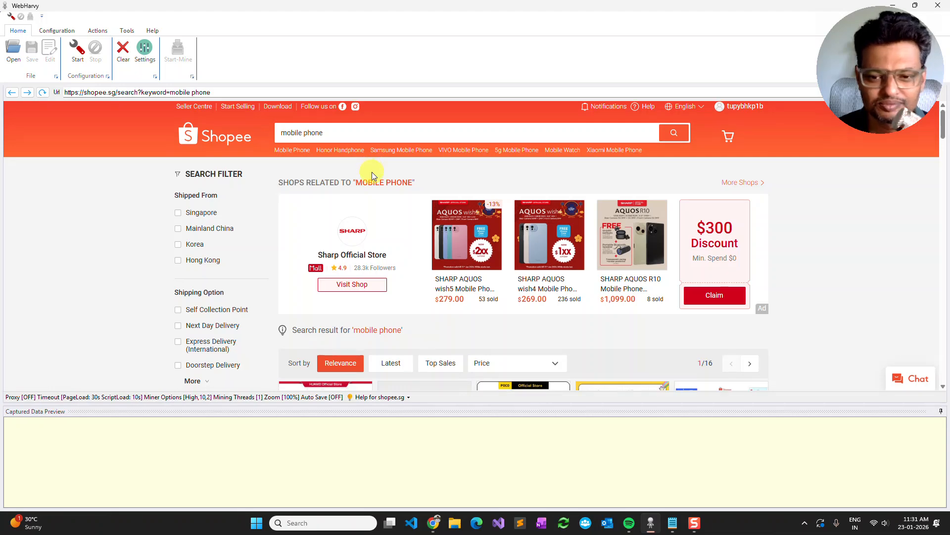
# - Examine the mobile phone search results, from the product listings through to the pagination links at the end
pyautogui.scroll(-9, 373, 176)
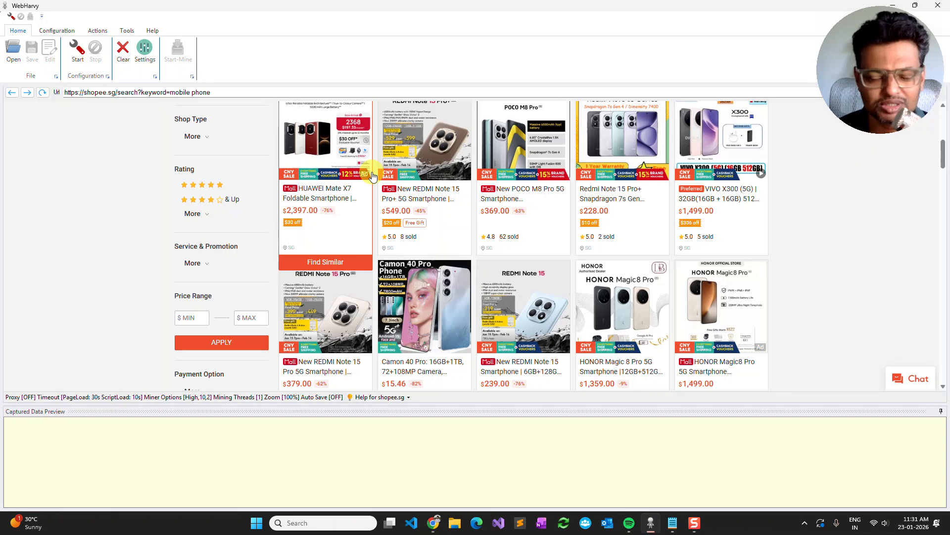
pyautogui.scroll(1, 372, 176)
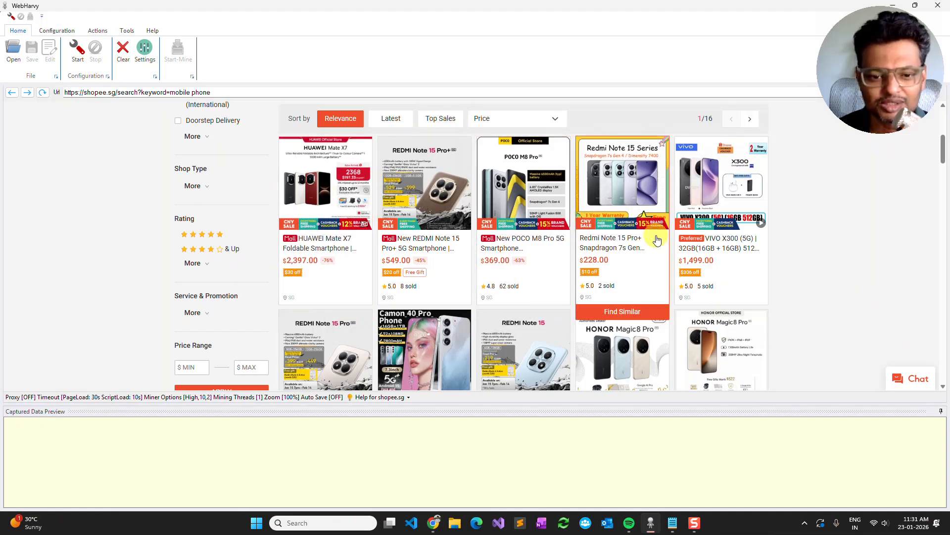
pyautogui.scroll(5, 656, 237)
pyautogui.scroll(-6, 545, 250)
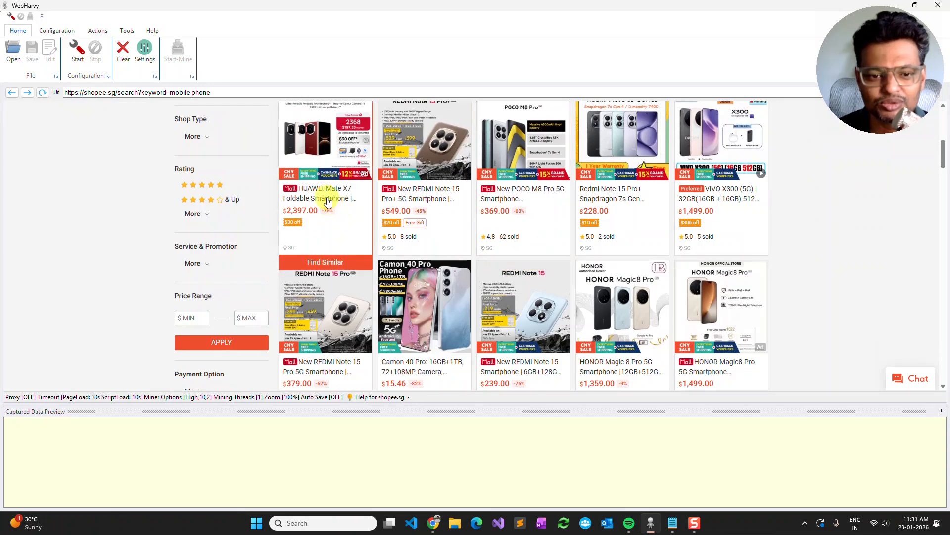
pyautogui.scroll(-10, 509, 238)
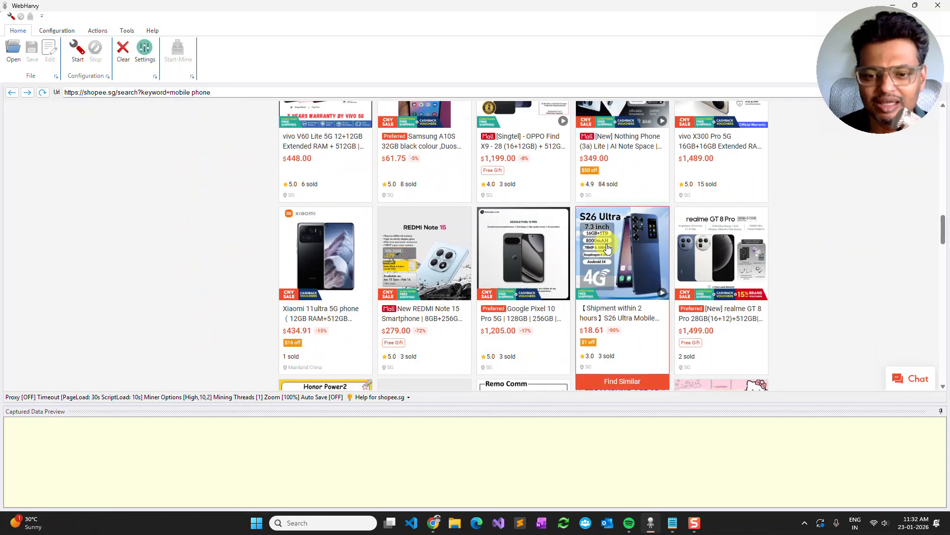
pyautogui.scroll(-10, 608, 248)
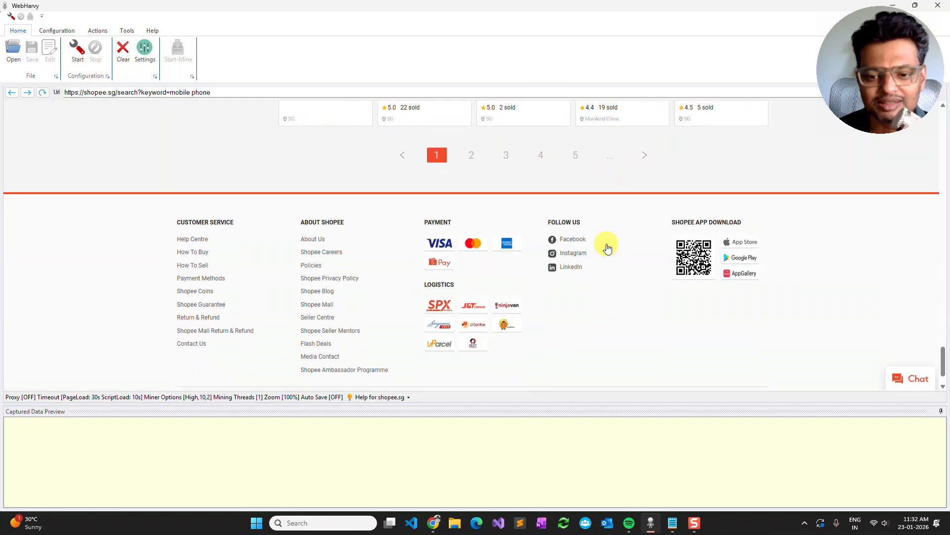
pyautogui.scroll(2, 608, 247)
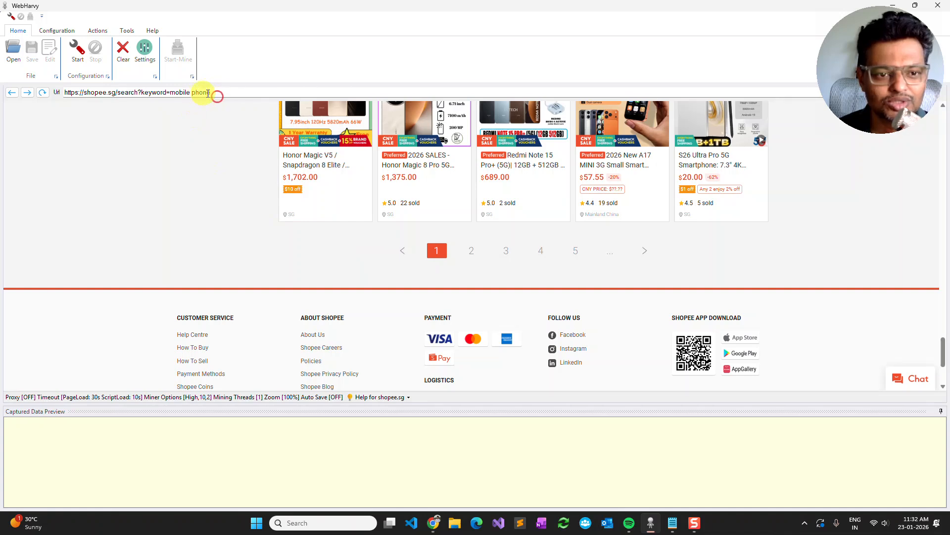
# - Copy the full URL of the mobile phone search results page
pyautogui.moveTo(219, 94); pyautogui.dragTo(42, 94)
pyautogui.rightClick(120, 95)
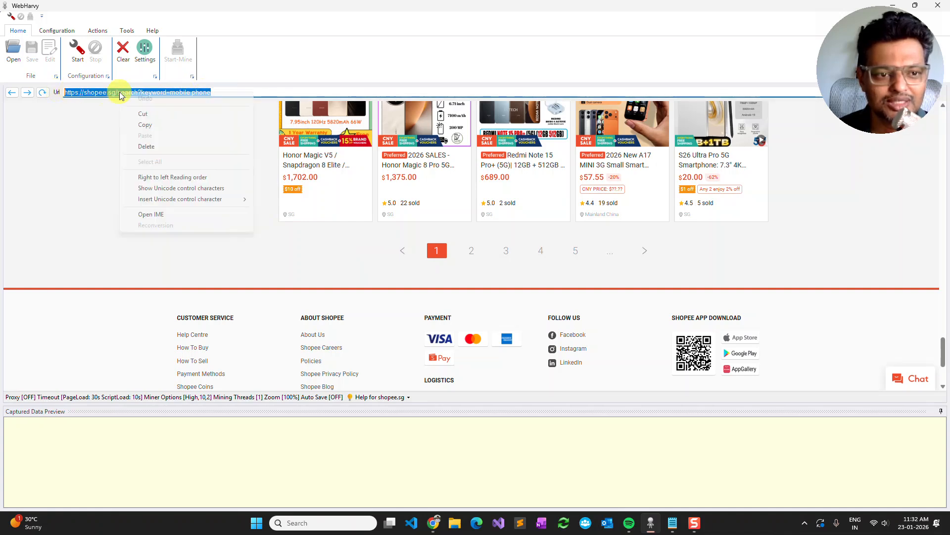
pyautogui.click(144, 126)
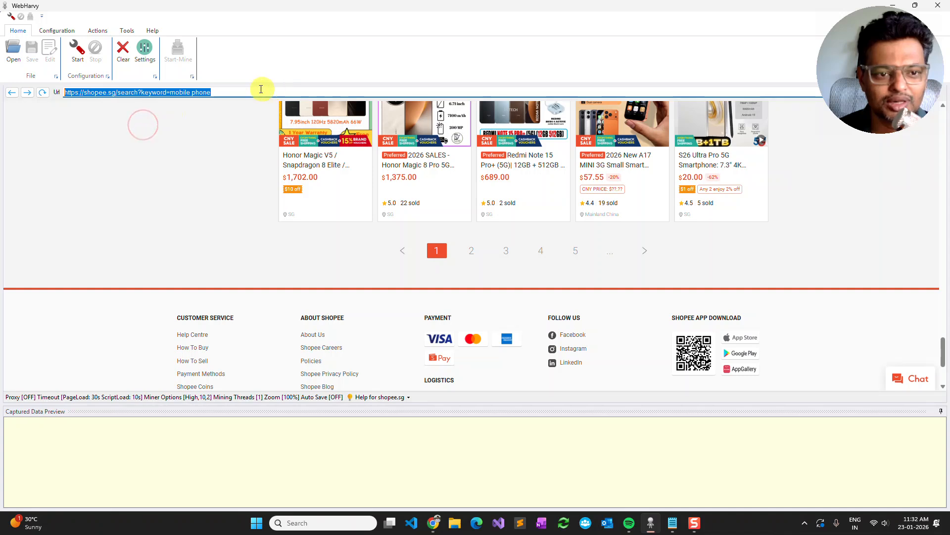
pyautogui.click(251, 89)
pyautogui.click(210, 91)
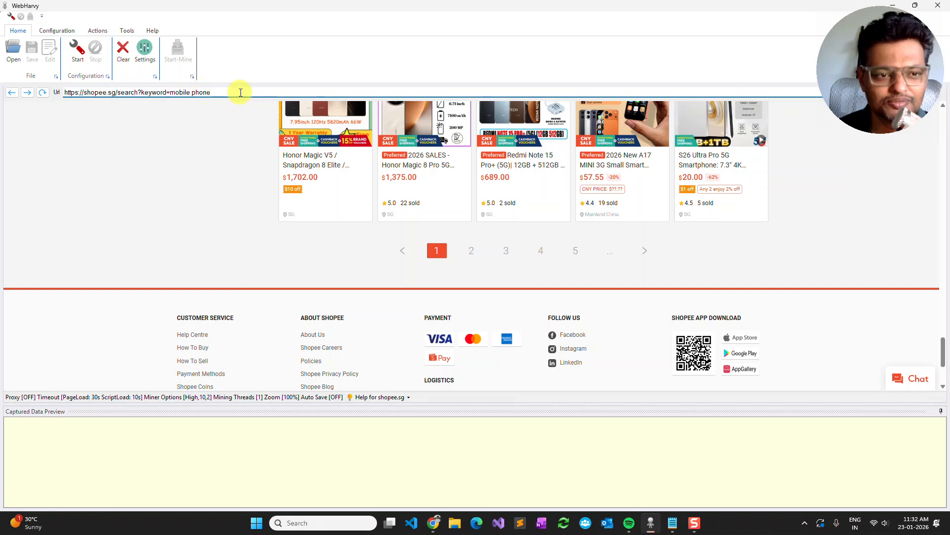
# - Start a new scraping configuration and check its Start URL in the Start URL, PostData and Headers editor
pyautogui.click(77, 51)
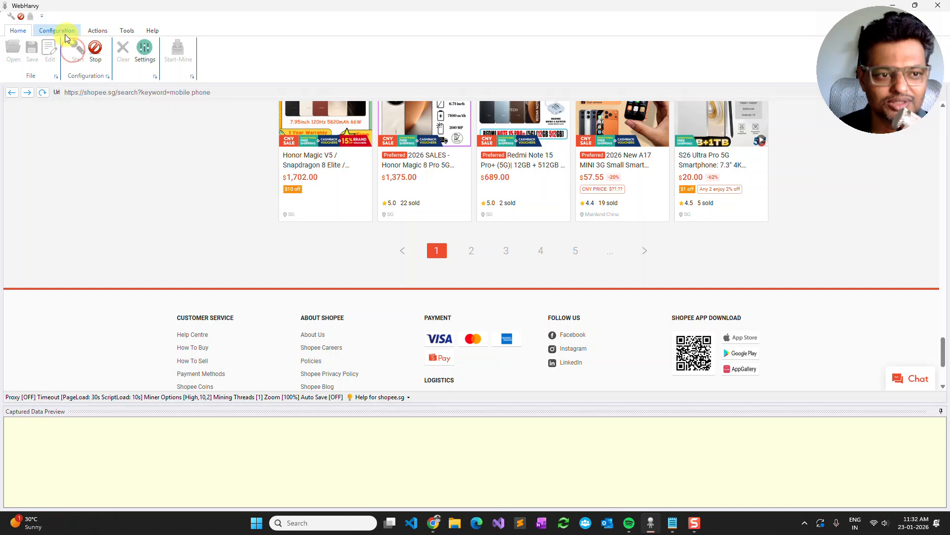
pyautogui.click(63, 31)
pyautogui.click(73, 52)
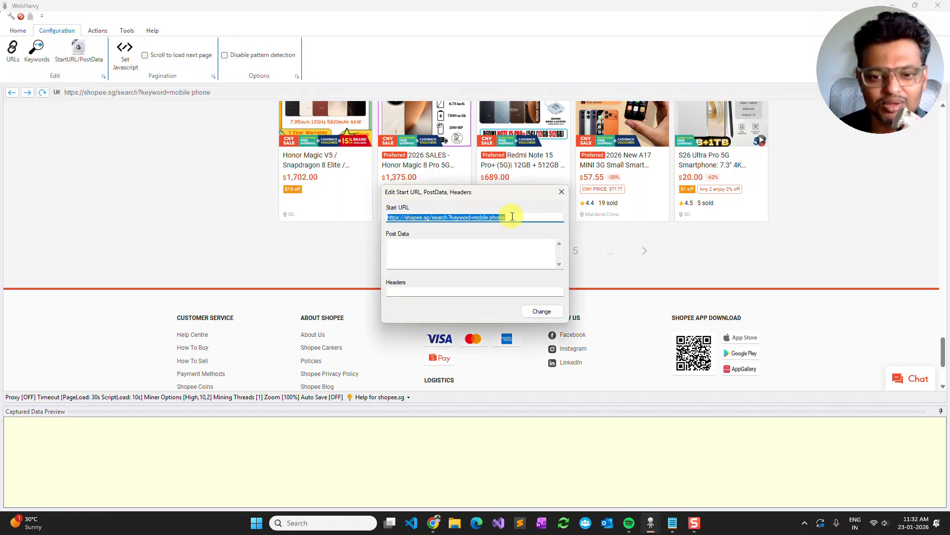
pyautogui.click(512, 217)
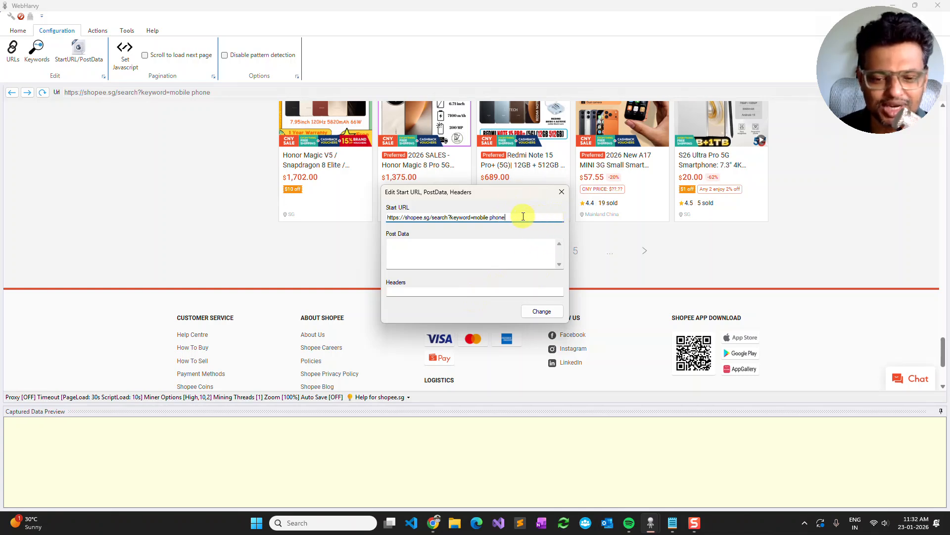
pyautogui.click(558, 193)
# - Set the page 2 link in the search results pagination as the next page link
pyautogui.scroll(5, 191, 114)
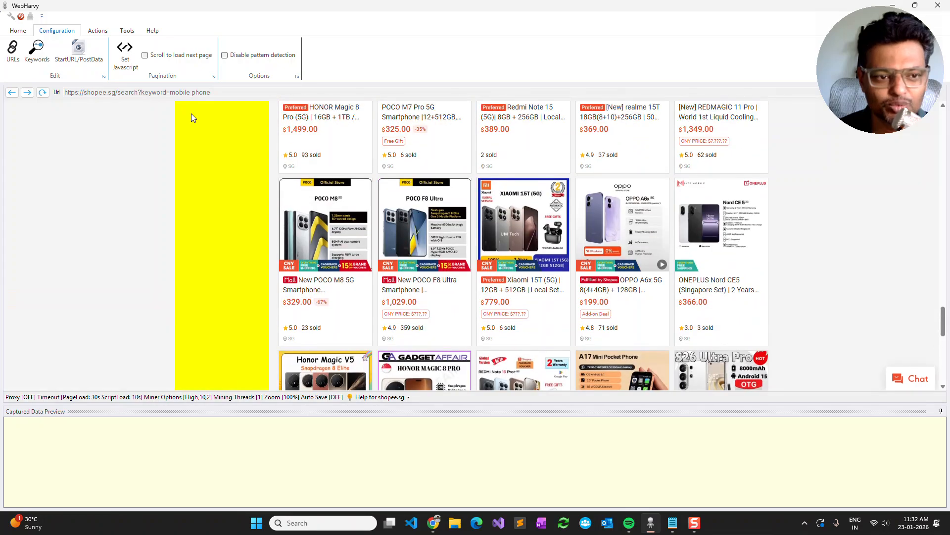
pyautogui.scroll(3, 236, 159)
pyautogui.scroll(10, 236, 160)
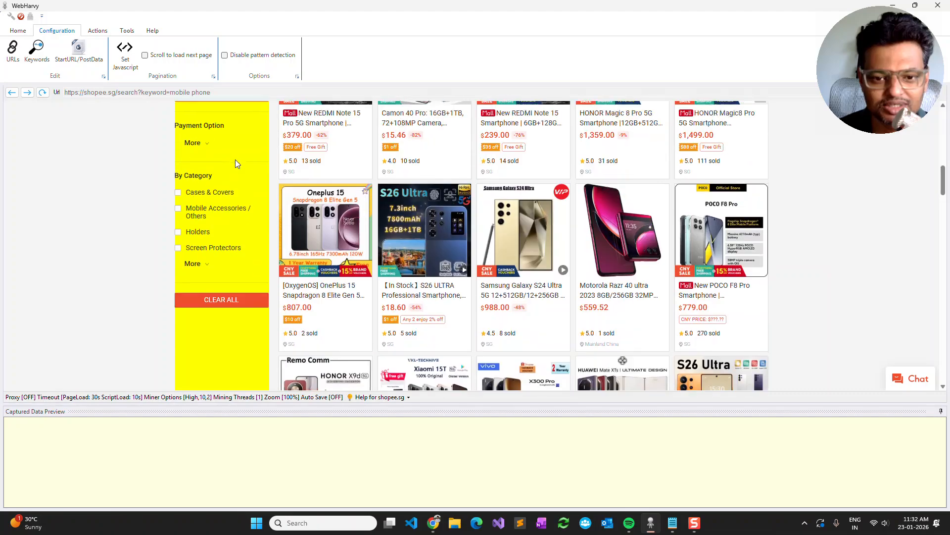
pyautogui.scroll(-15, 236, 159)
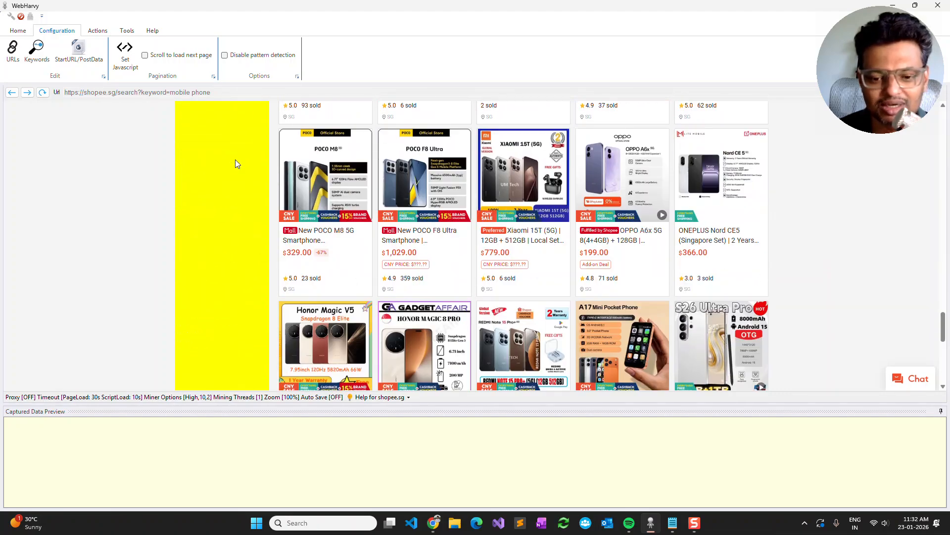
pyautogui.scroll(-5, 236, 159)
pyautogui.scroll(1, 235, 159)
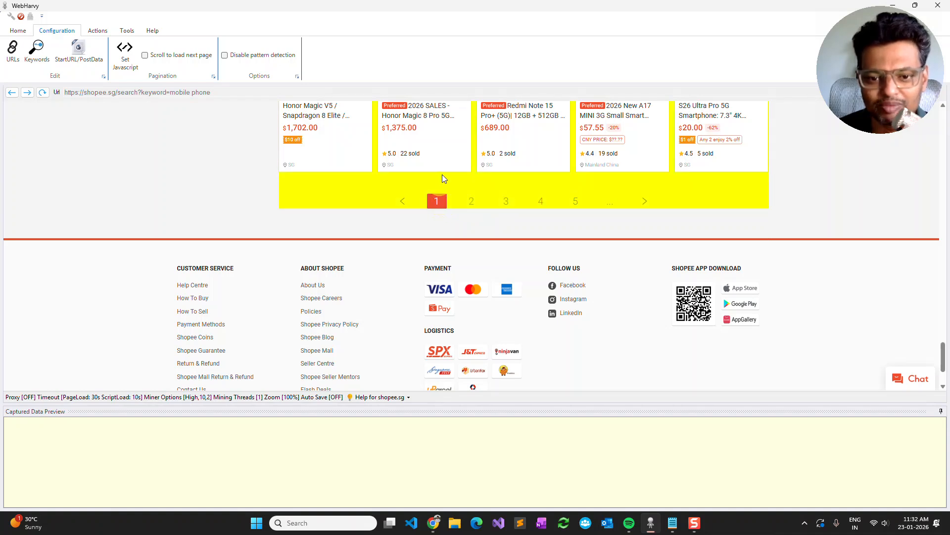
pyautogui.click(478, 208)
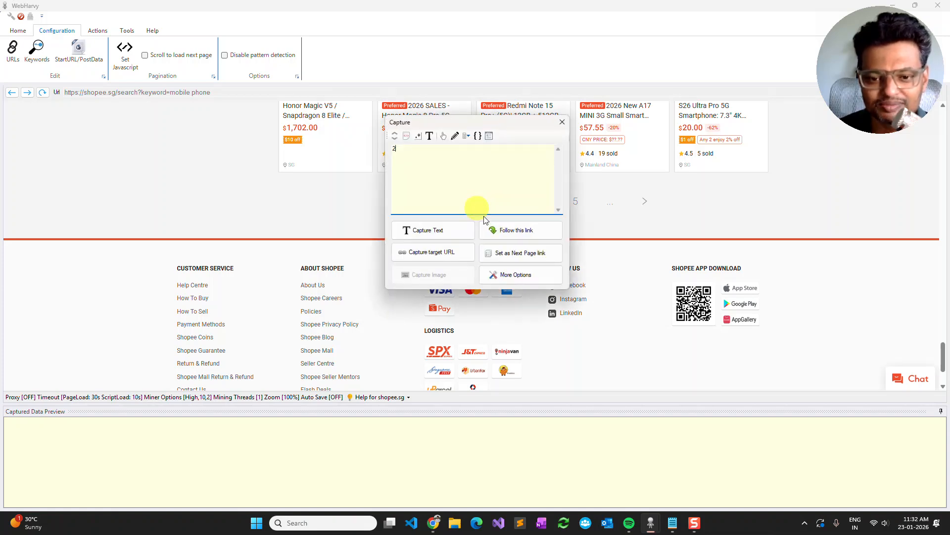
pyautogui.click(513, 254)
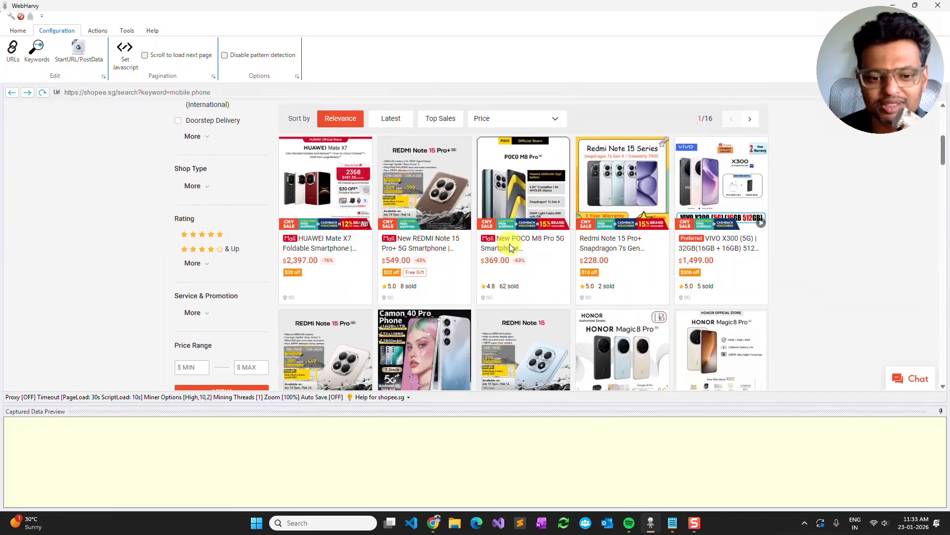
# - Capture the first product's title text as "Name" and decline generating the complete preview
pyautogui.click(336, 249)
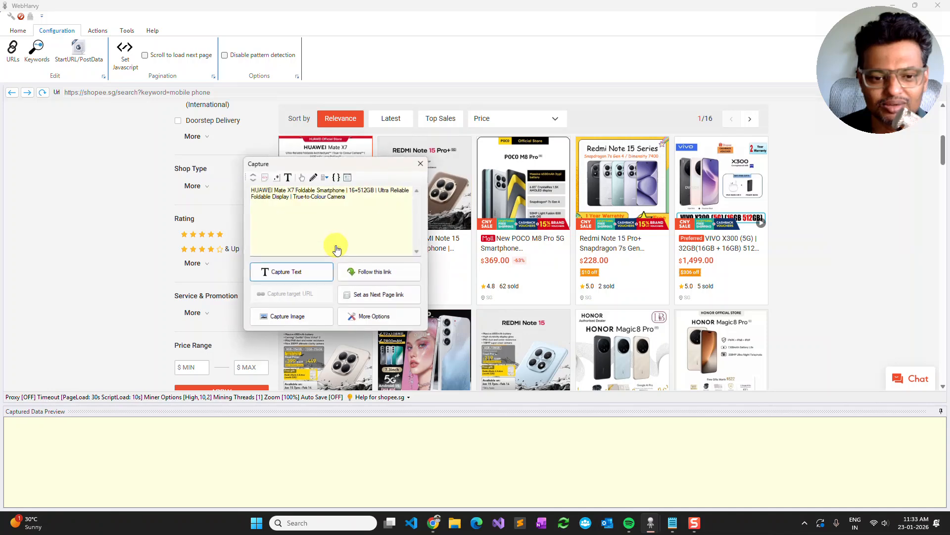
pyautogui.click(307, 270)
pyautogui.write('Name')
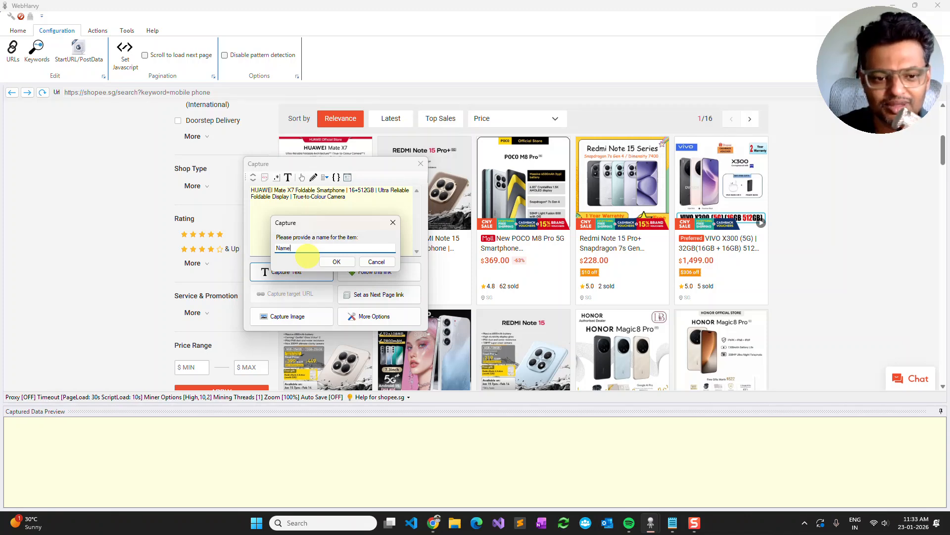
pyautogui.press('Return')
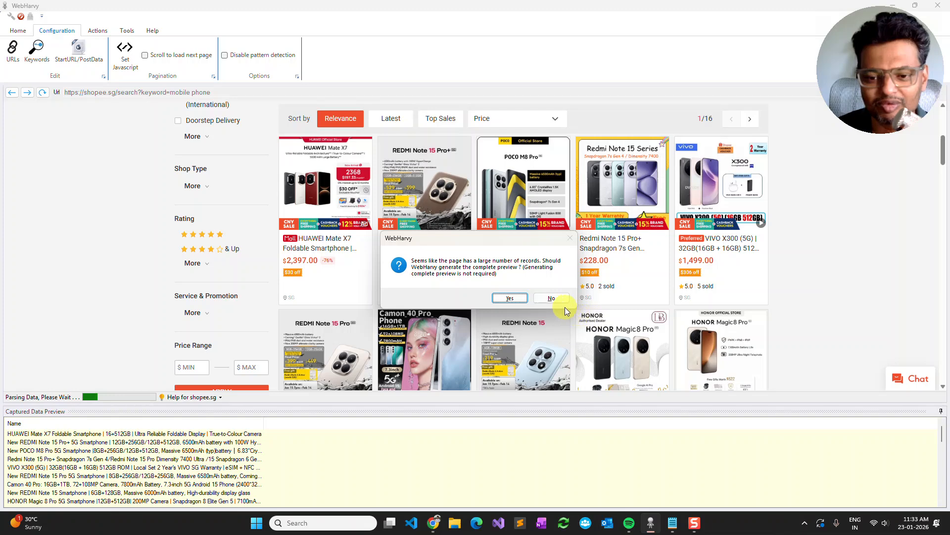
pyautogui.click(559, 300)
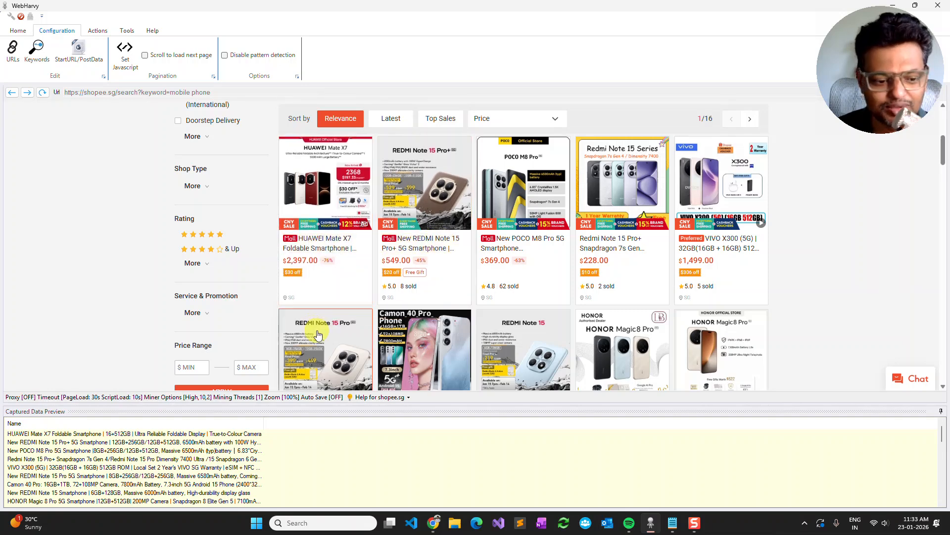
# - Capture the first product's price text as "Price"
pyautogui.click(356, 268)
pyautogui.click(322, 291)
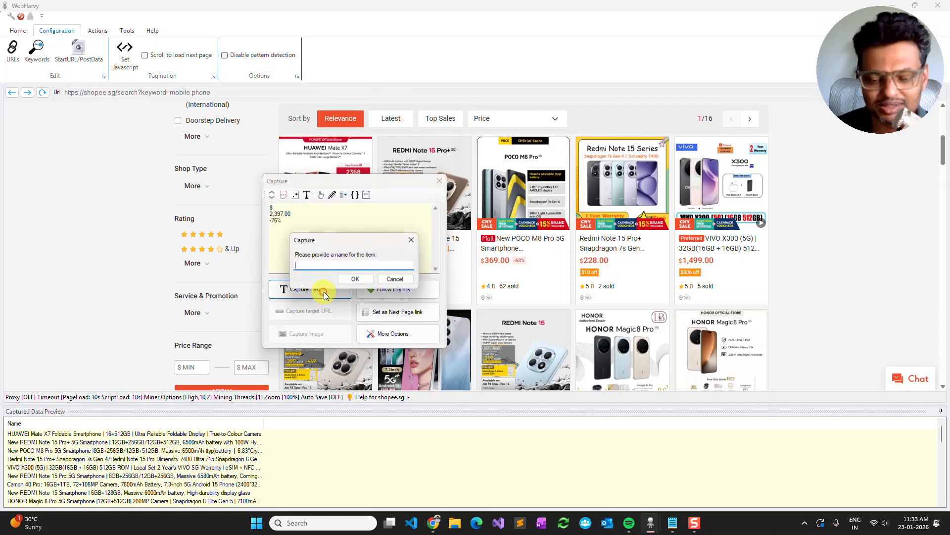
pyautogui.write('Price')
pyautogui.press('Return')
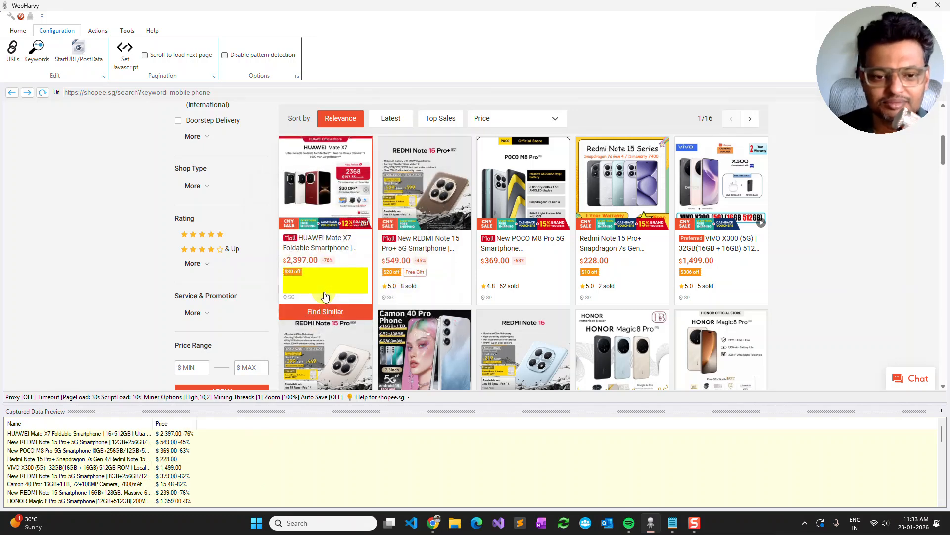
# - Capture the image URL of the first product's thumbnail as "Thumbnail Image URL"
pyautogui.click(339, 179)
pyautogui.click(316, 246)
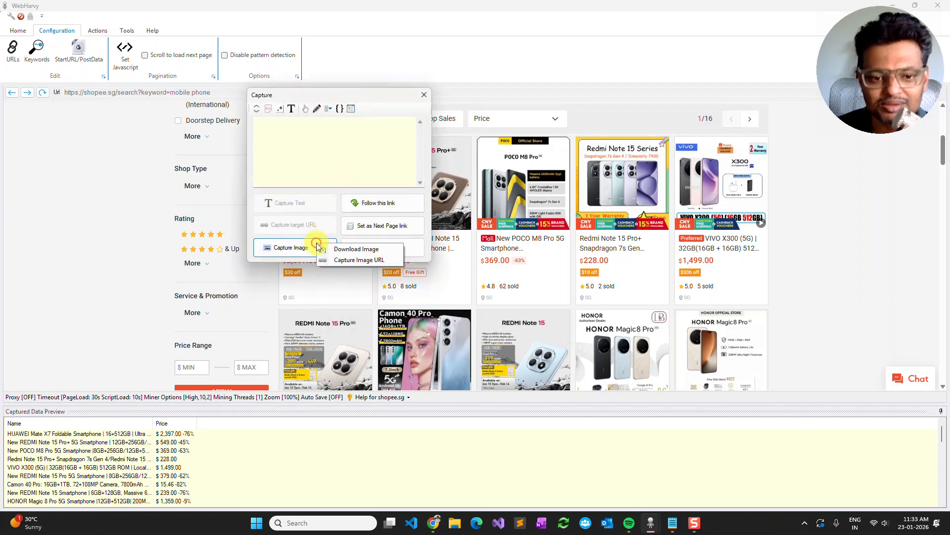
pyautogui.click(362, 260)
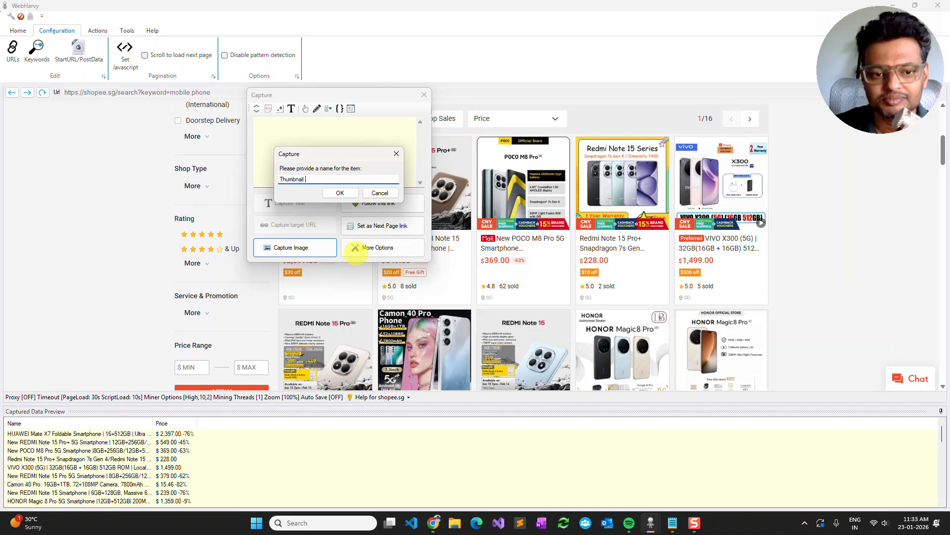
pyautogui.write('Thumbnail Image URL')
pyautogui.press('Return')
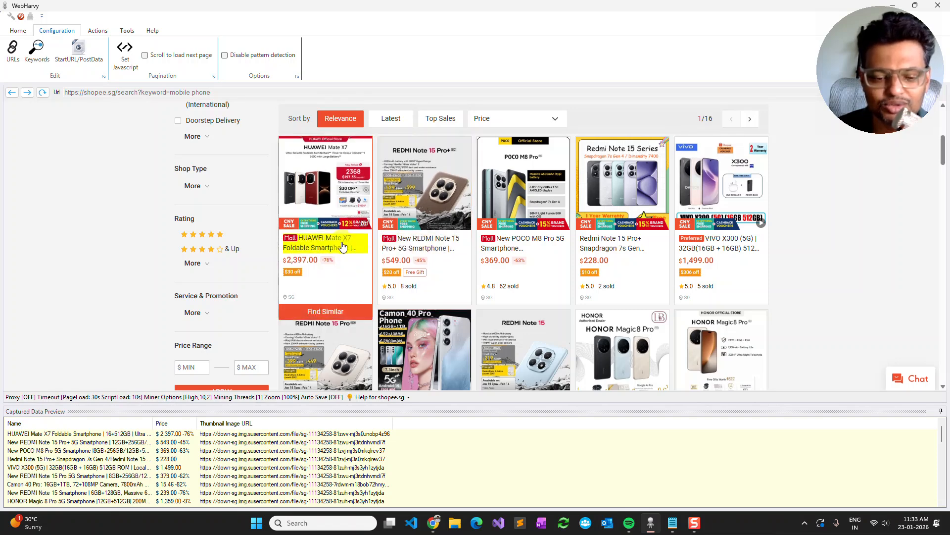
# - Follow the first product's title link to load its details page in the configuration
pyautogui.click(333, 251)
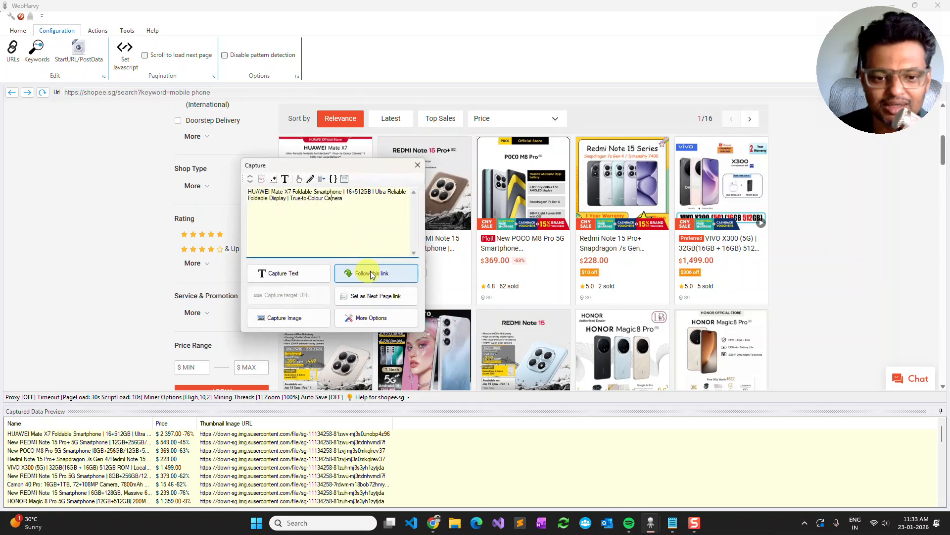
pyautogui.click(396, 278)
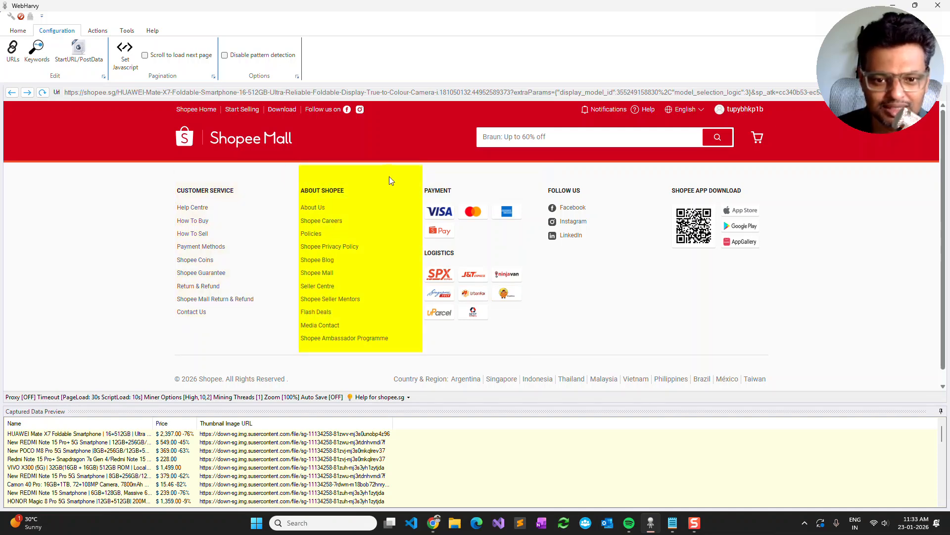
# - Add a page reload action to the configuration from the payment and logistics section of the product details page
pyautogui.click(452, 173)
pyautogui.click(514, 340)
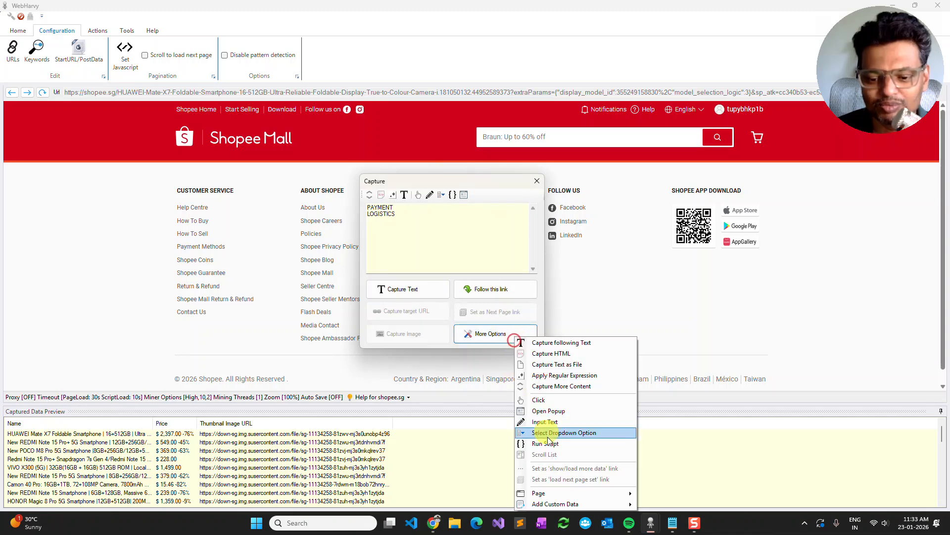
pyautogui.moveTo(545, 493)
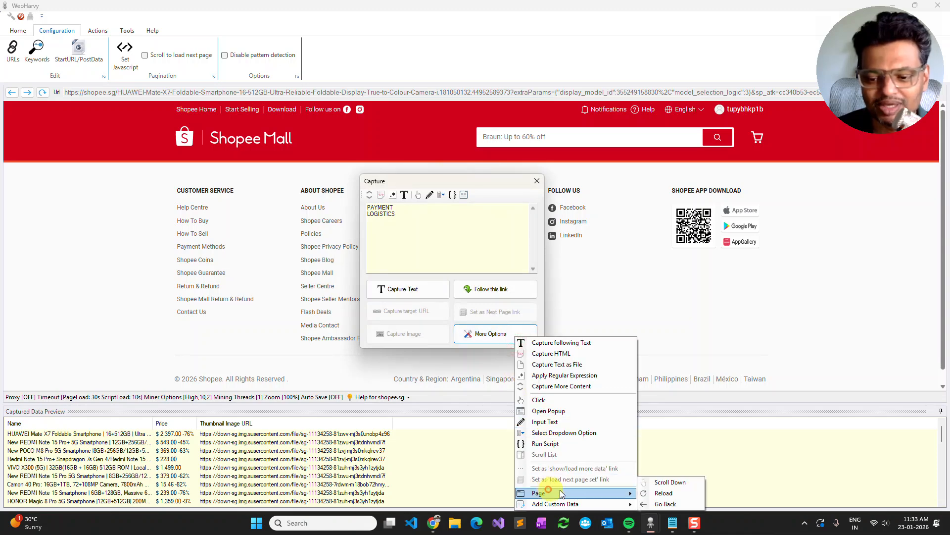
pyautogui.click(664, 493)
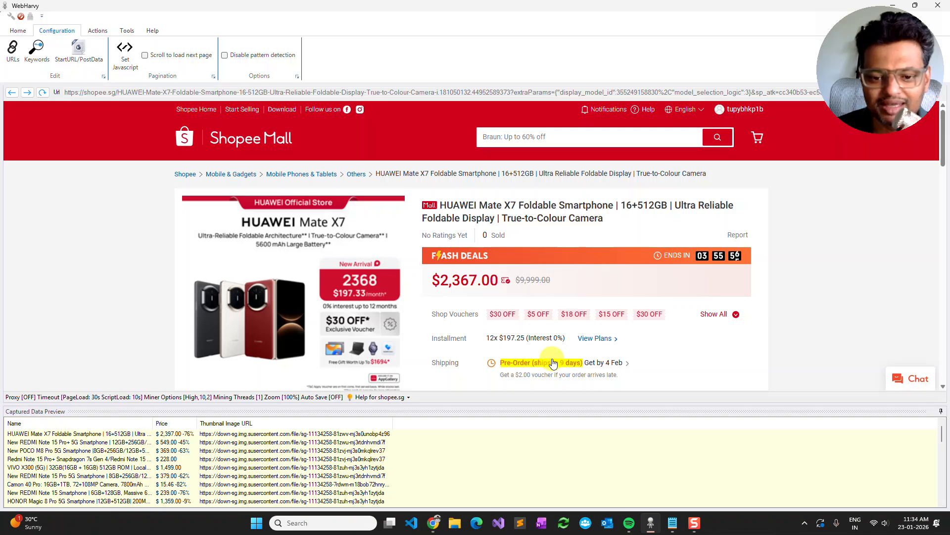
# - Add a second page reload action from the error area below the product summary
pyautogui.scroll(-1, 553, 363)
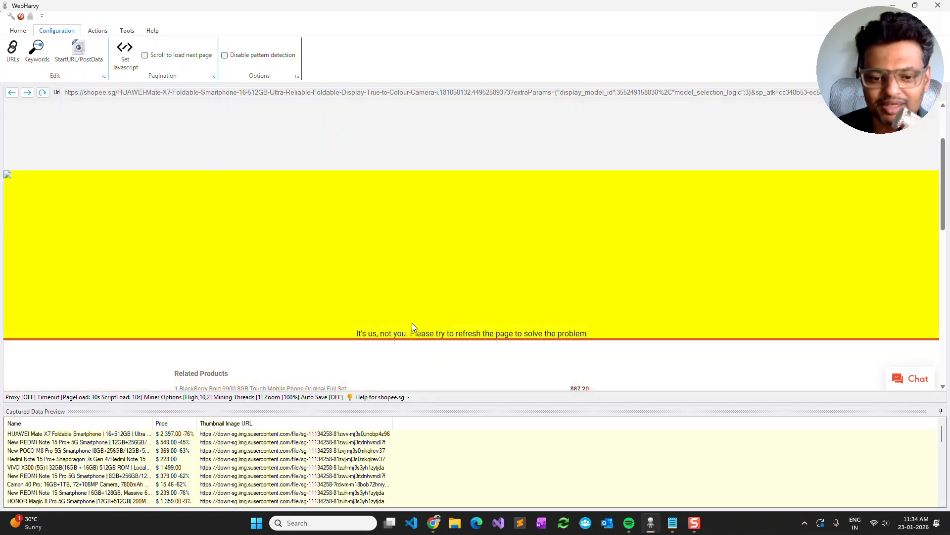
pyautogui.click(449, 325)
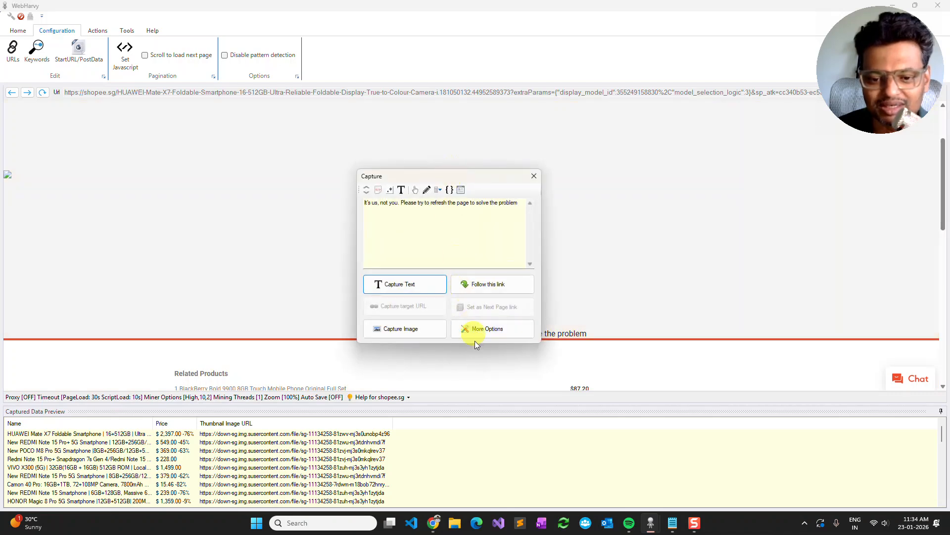
pyautogui.click(479, 329)
pyautogui.moveTo(525, 489)
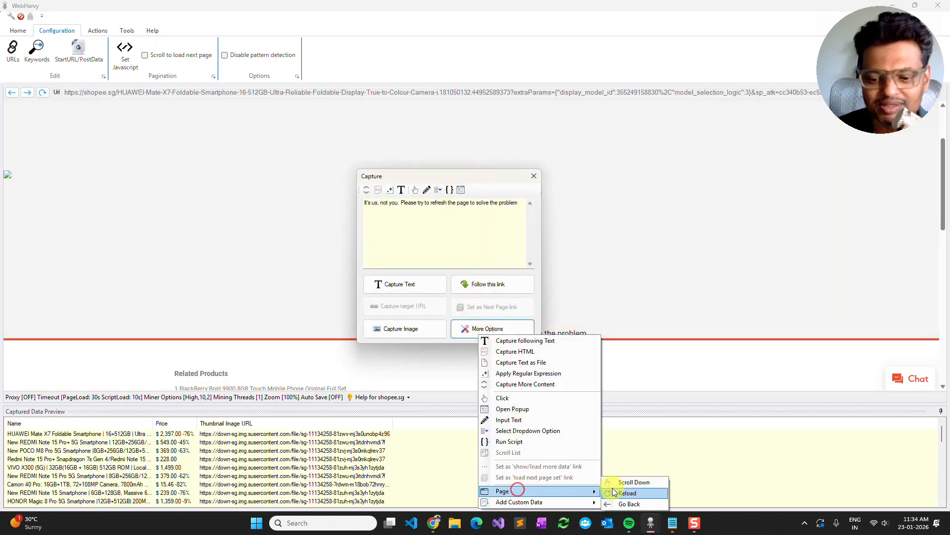
pyautogui.click(613, 488)
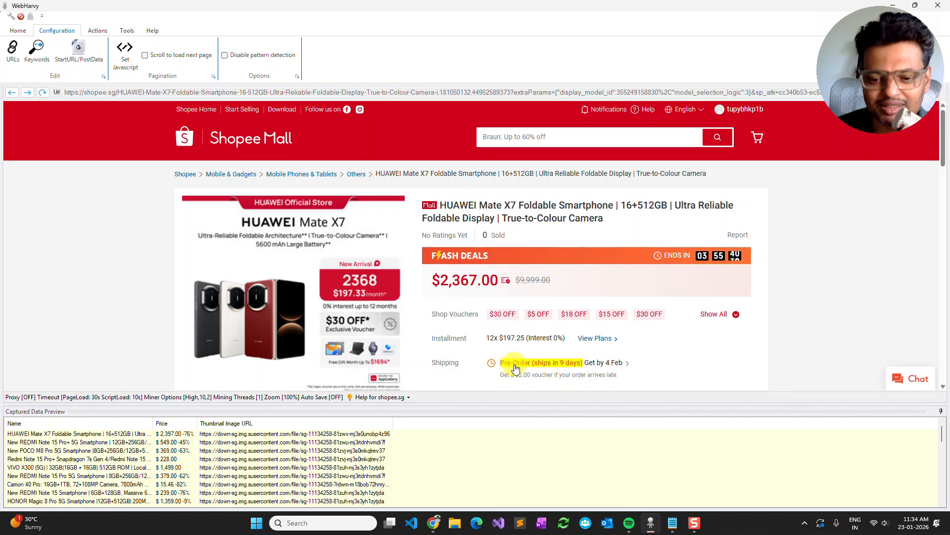
# - Capture the text following the "Shipping" label as "Shipping"
pyautogui.click(448, 362)
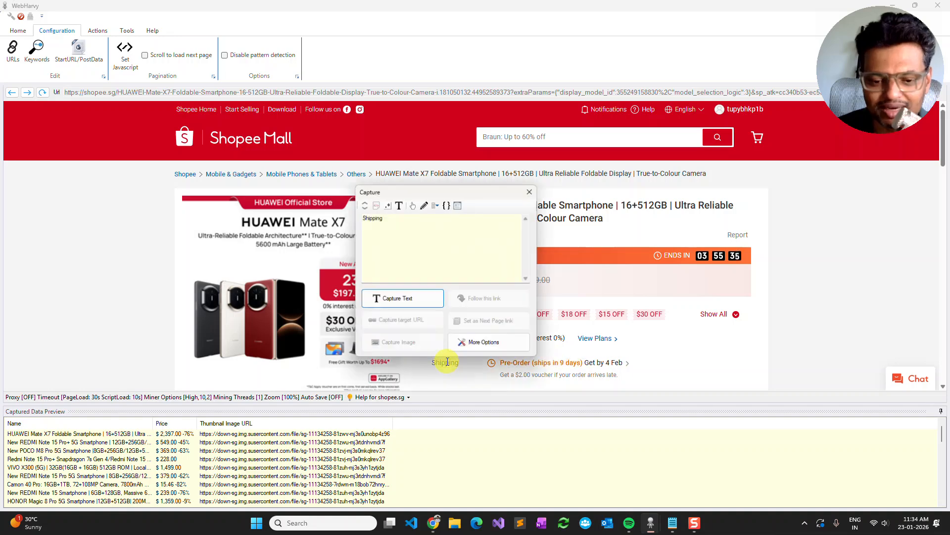
pyautogui.click(398, 204)
pyautogui.click(393, 298)
pyautogui.click(460, 288)
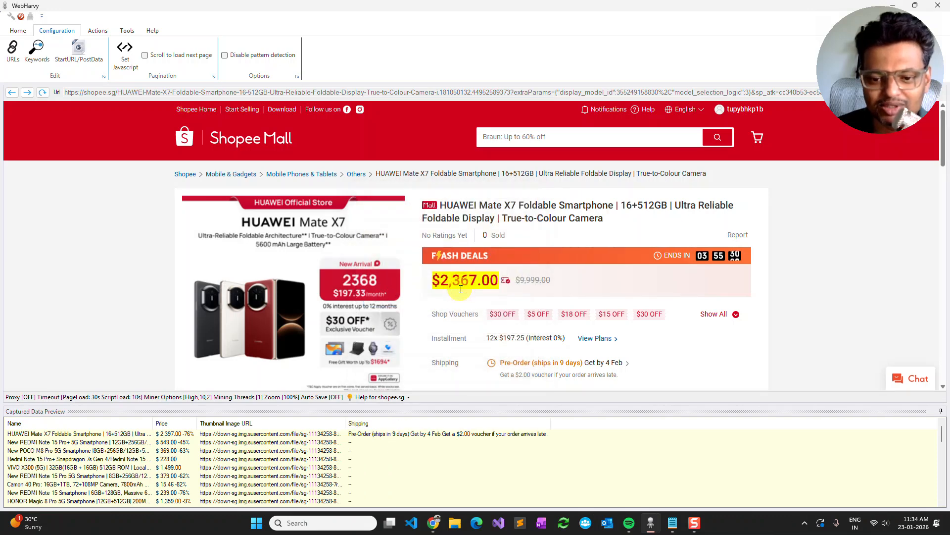
# - Add another page reload action from the Related Products list, after the shipping capture
pyautogui.scroll(-1, 460, 289)
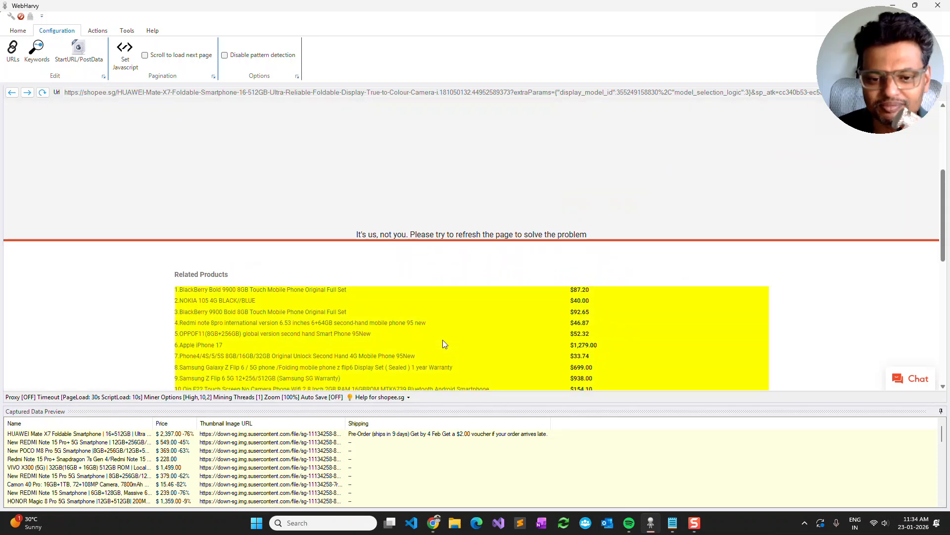
pyautogui.scroll(-2, 495, 269)
pyautogui.click(487, 257)
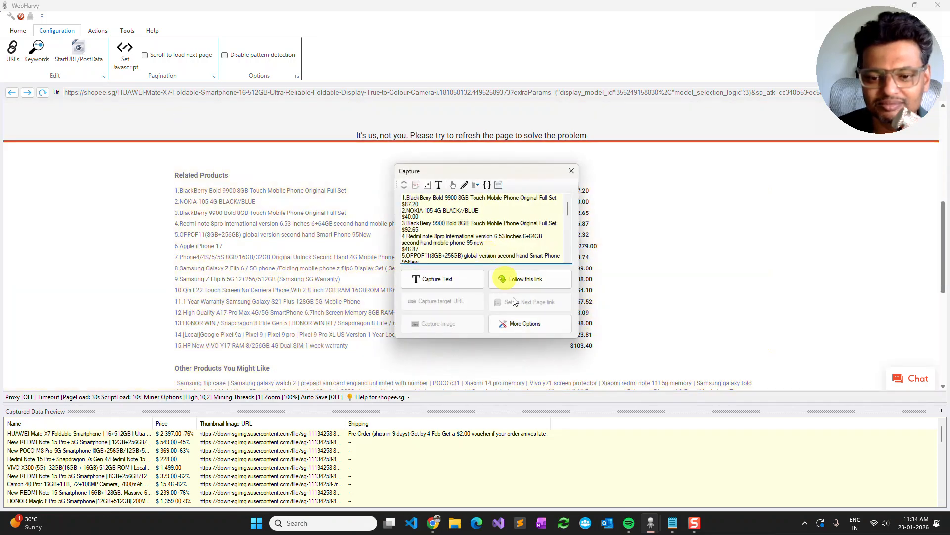
pyautogui.click(515, 322)
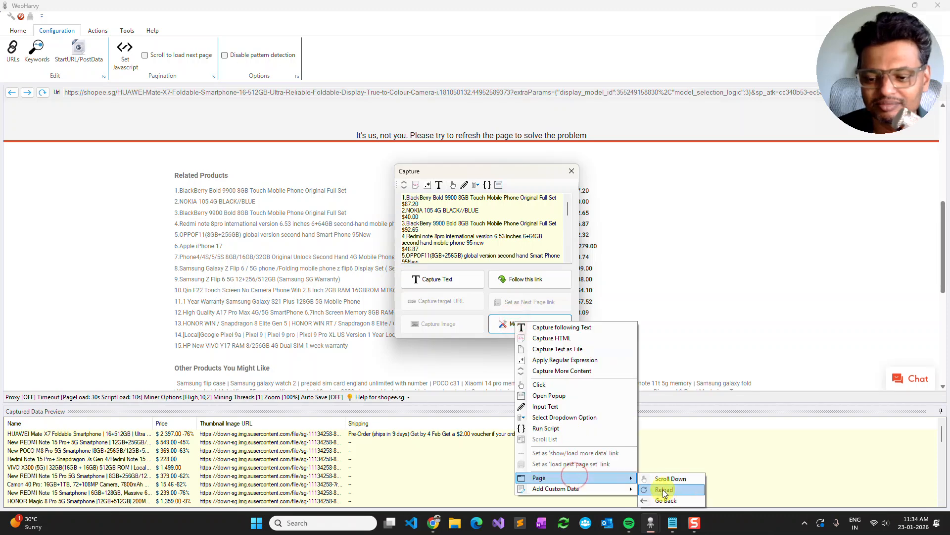
pyautogui.click(664, 489)
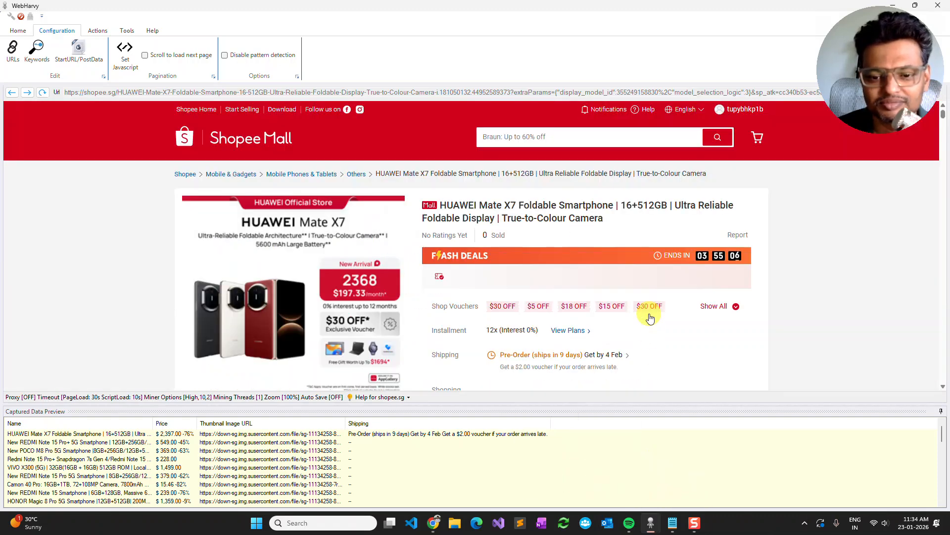
# - Capture the text following the "Category" label in Product Specifications as "Category"
pyautogui.scroll(-10, 650, 317)
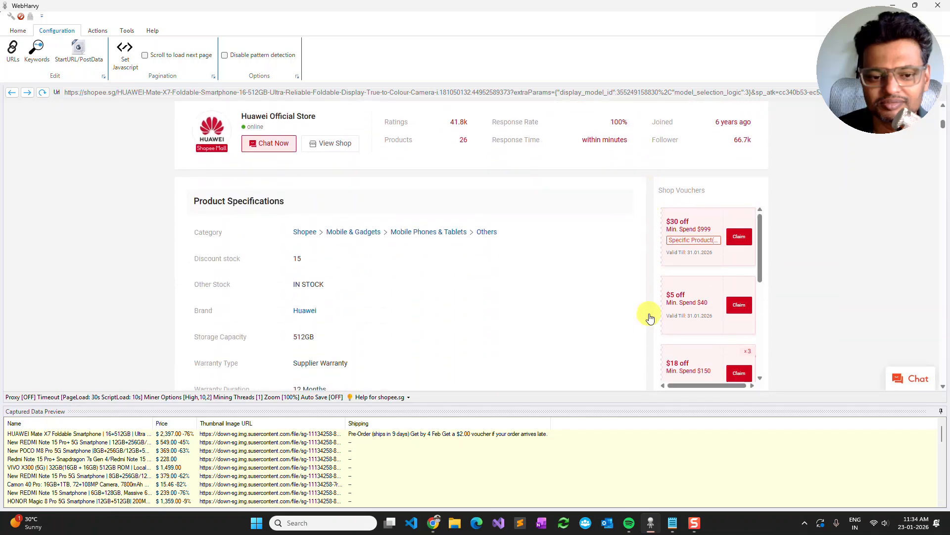
pyautogui.click(206, 232)
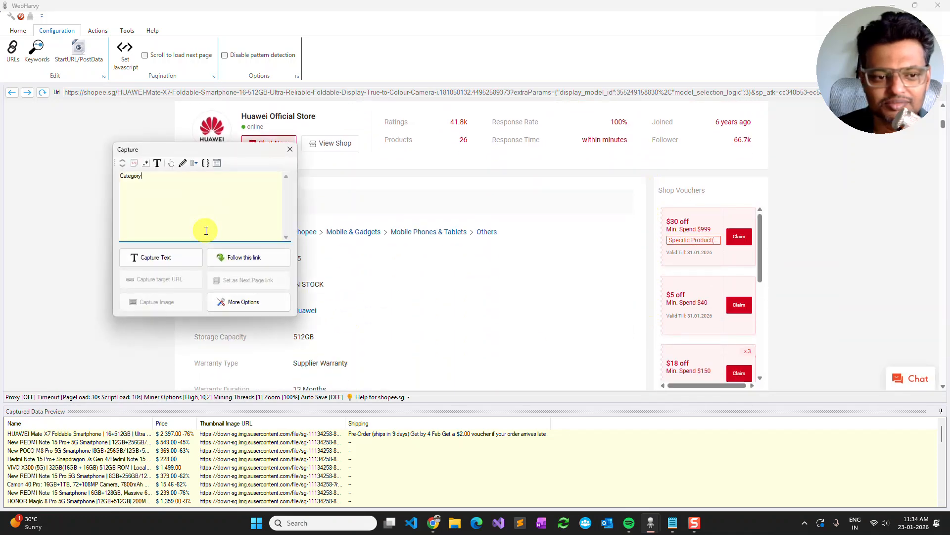
pyautogui.click(156, 165)
pyautogui.click(161, 257)
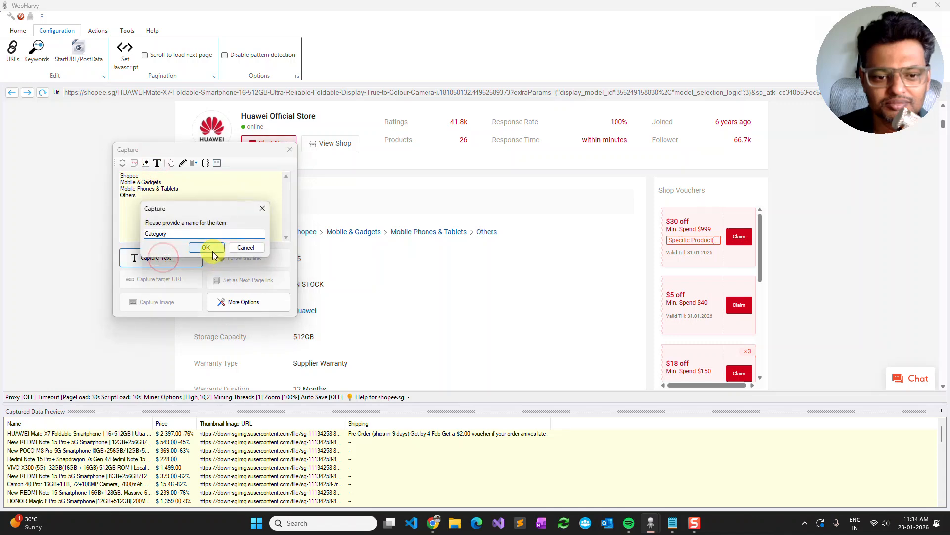
pyautogui.click(206, 248)
# - Capture the text following the "Condition" label in Product Specifications as "Condition"
pyautogui.scroll(-1, 212, 255)
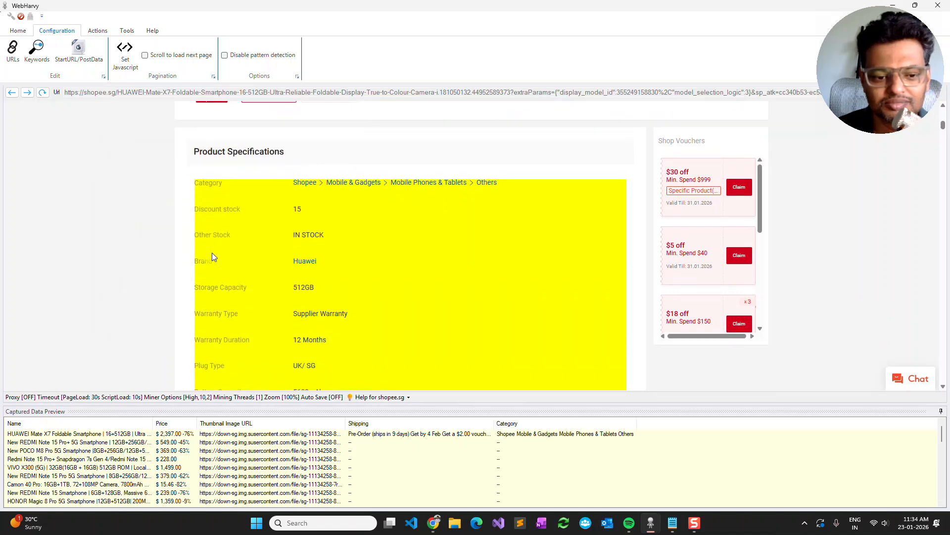
pyautogui.scroll(-2, 212, 255)
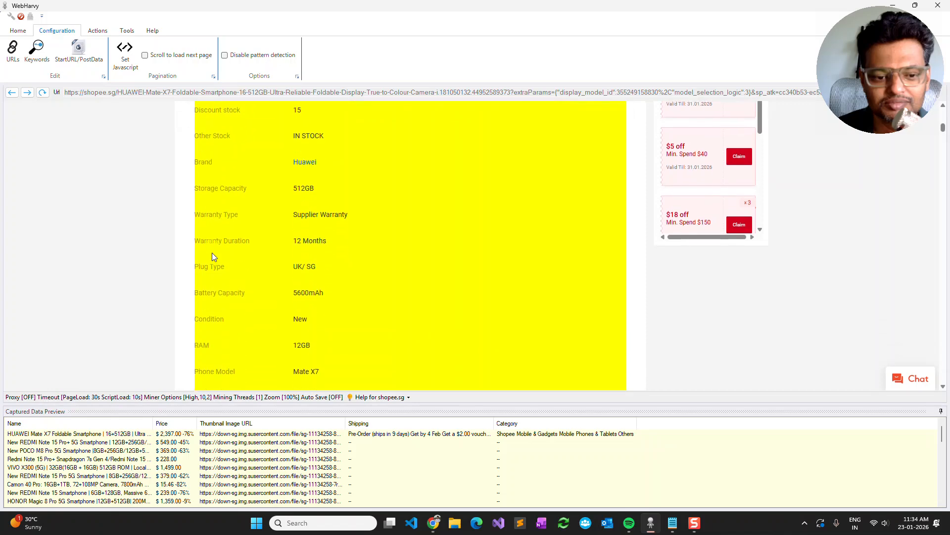
pyautogui.scroll(-1, 212, 257)
pyautogui.scroll(-1, 211, 252)
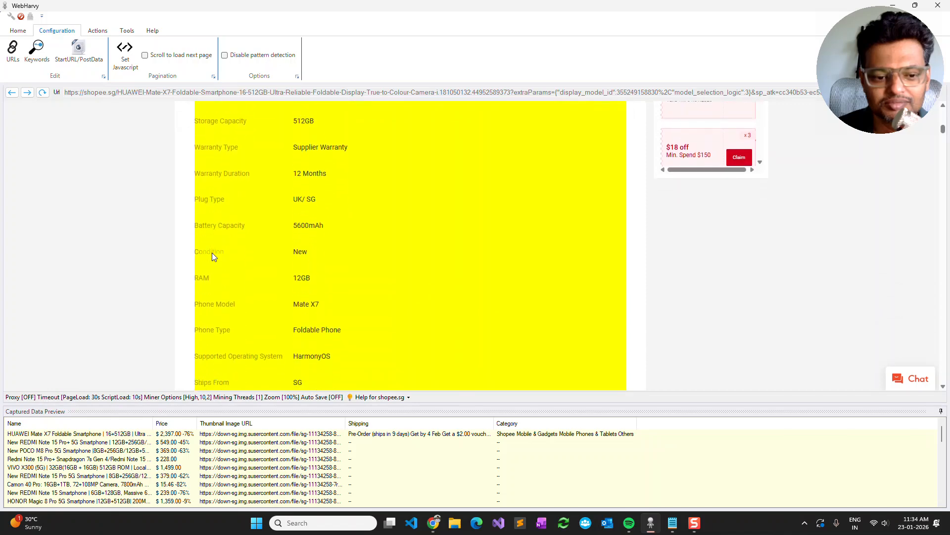
pyautogui.scroll(1, 212, 252)
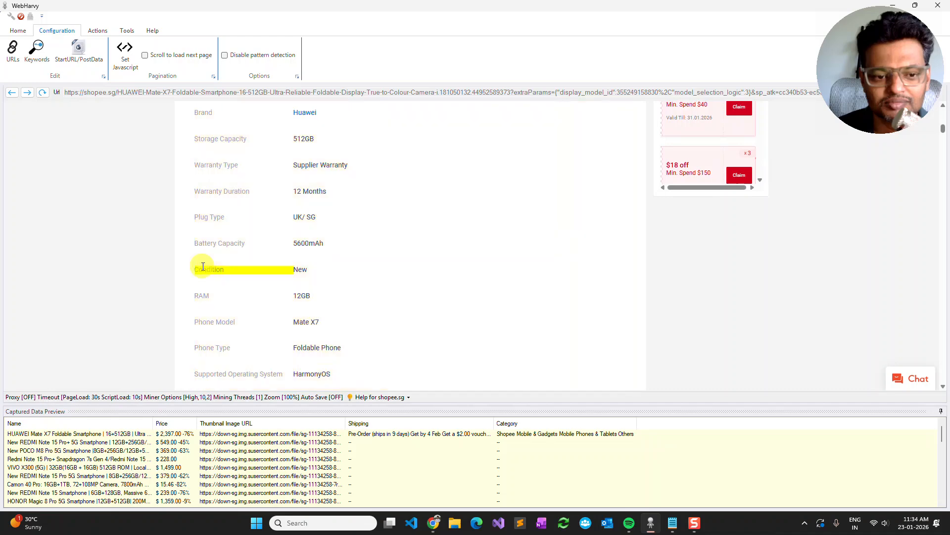
pyautogui.click(213, 269)
pyautogui.click(164, 293)
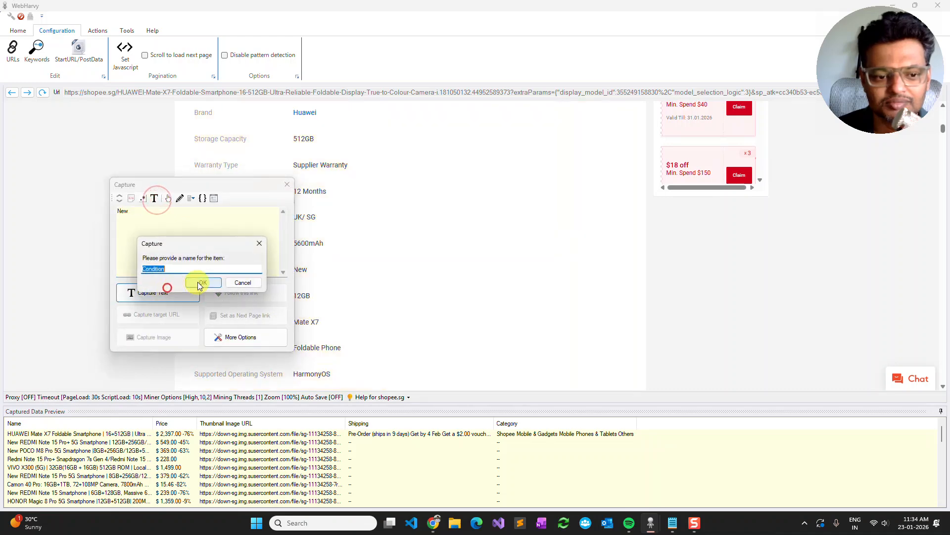
pyautogui.click(207, 280)
# - Capture the text following the "Brand" label in Product Specifications as "Brand"
pyautogui.scroll(2, 301, 283)
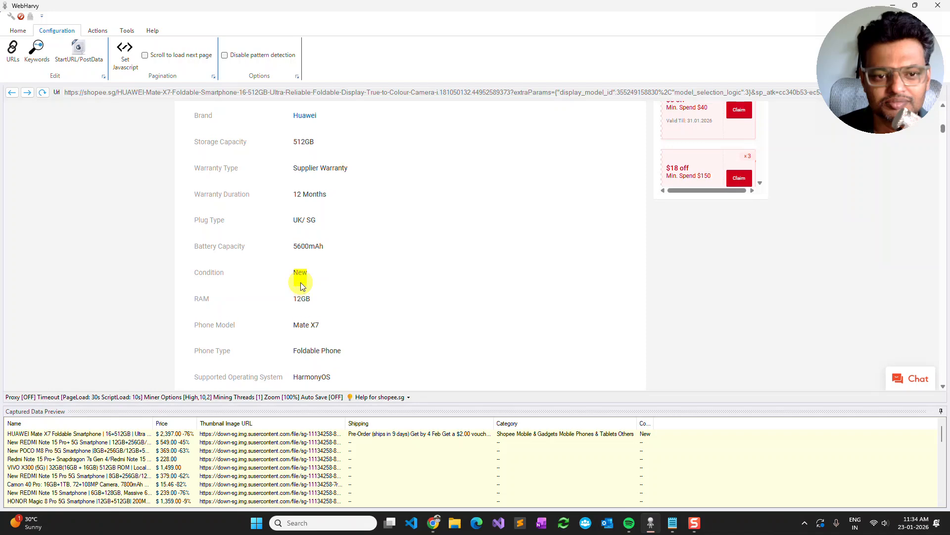
pyautogui.click(200, 212)
pyautogui.click(156, 146)
pyautogui.click(159, 240)
pyautogui.write('Brand')
pyautogui.click(206, 228)
# - Get the HTML of the selected product gallery thumbnail and expand the capture to include more of its surrounding content
pyautogui.scroll(2, 206, 228)
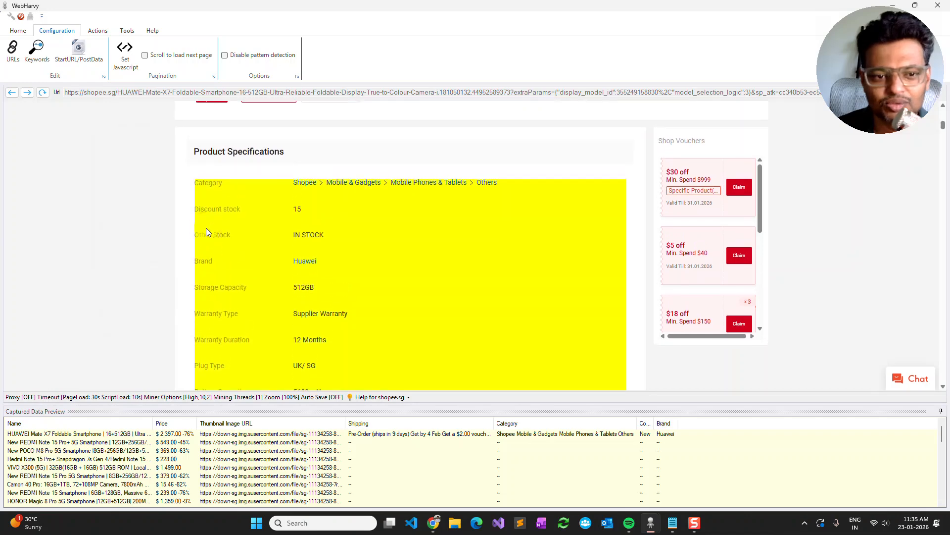
pyautogui.scroll(1, 206, 228)
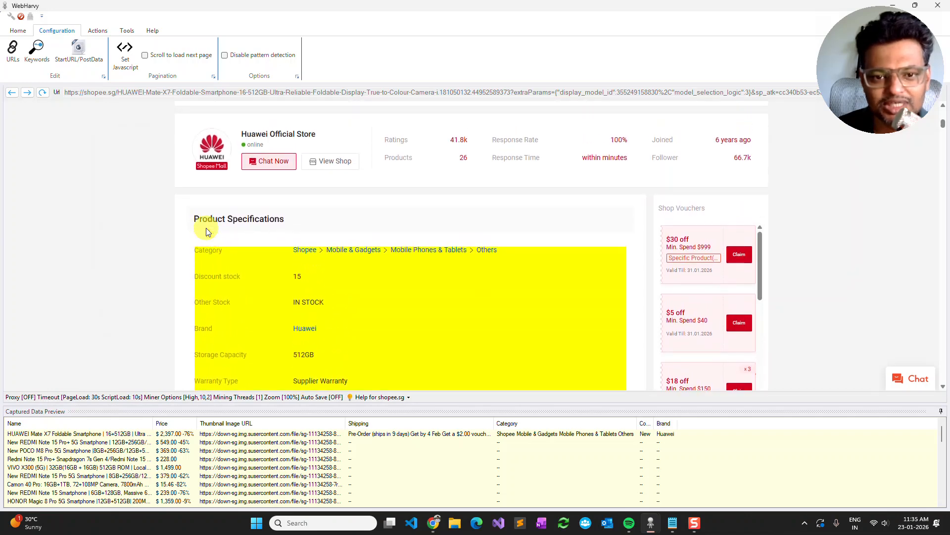
pyautogui.scroll(2, 206, 231)
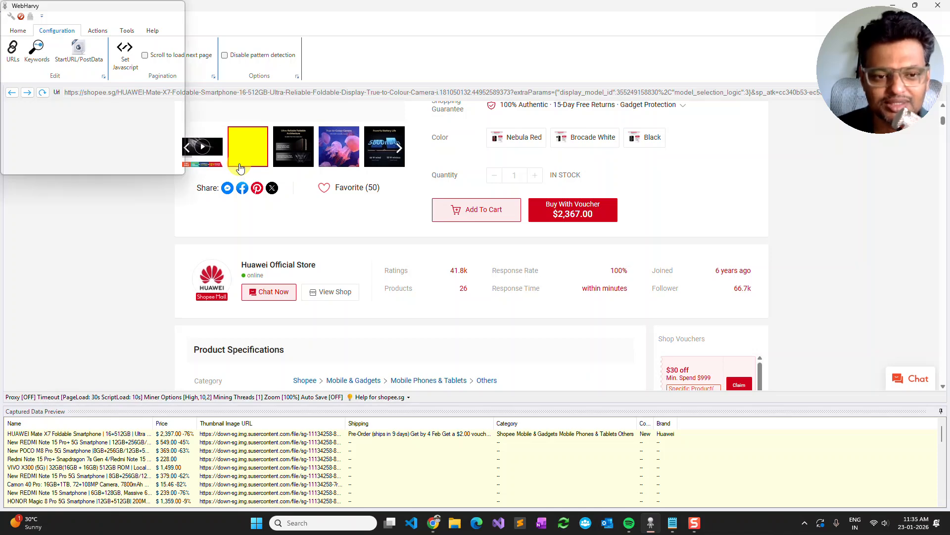
pyautogui.click(241, 169)
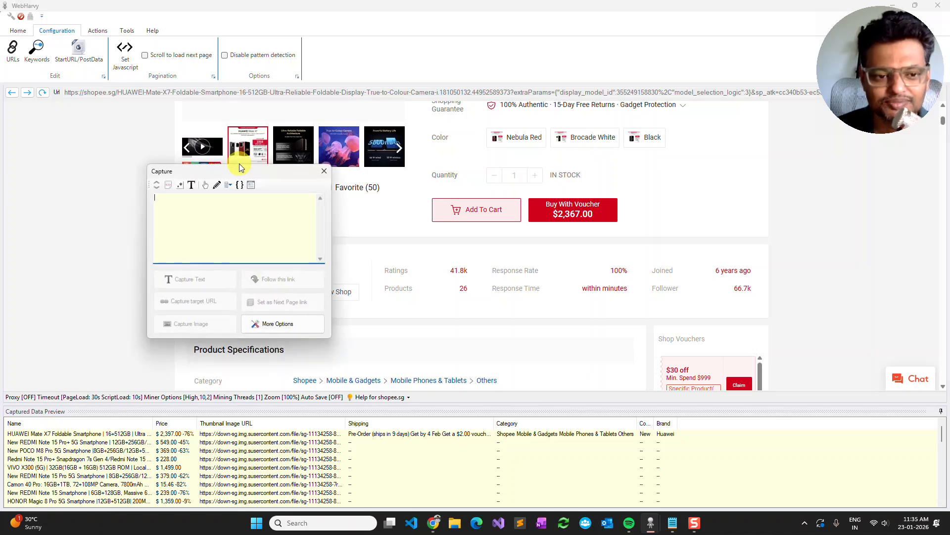
pyautogui.click(168, 187)
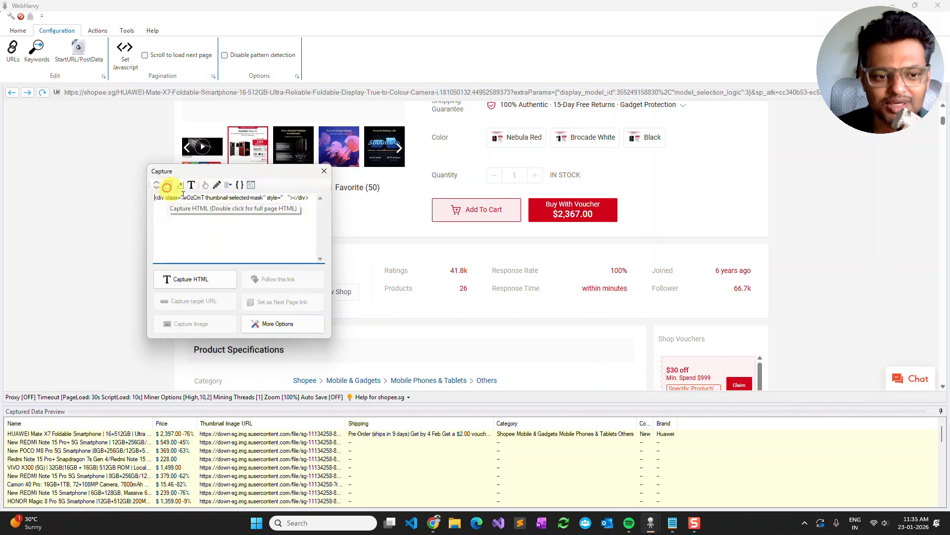
pyautogui.click(157, 184)
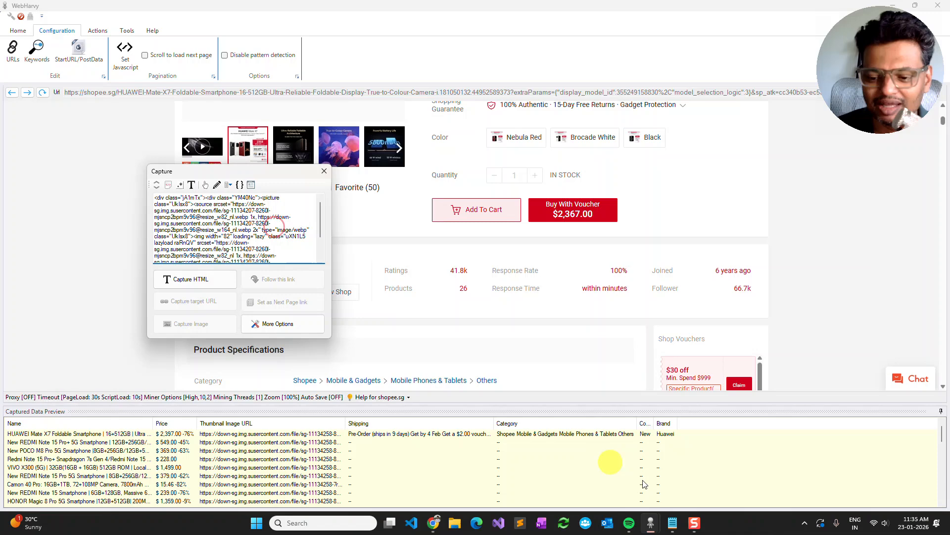
# - Switch to Notepad and copy the regular expression srcset="([^@]*) from the notes
pyautogui.click(673, 523)
pyautogui.moveTo(949, 148); pyautogui.dragTo(579, 154)
pyautogui.moveTo(392, 219); pyautogui.dragTo(298, 219)
pyautogui.rightClick(320, 221)
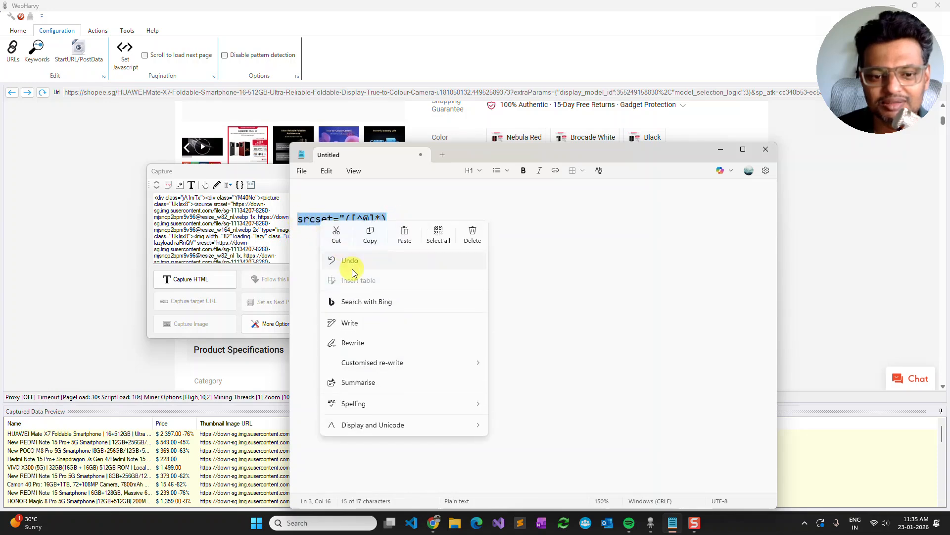
pyautogui.click(370, 234)
# - Return to WebHarvy and apply the regular expression srcset="([^@]*) to the thumbnail's HTML to isolate the image address
pyautogui.click(266, 174)
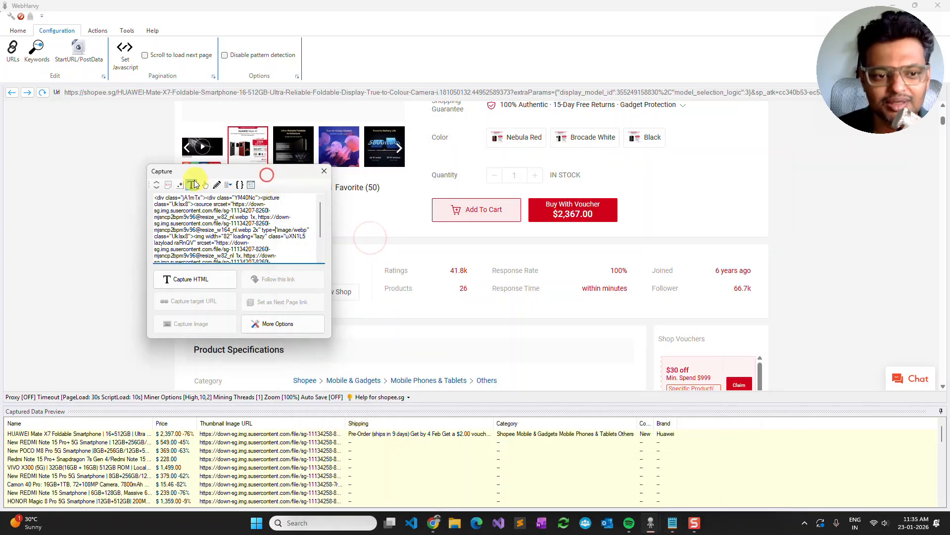
pyautogui.click(180, 184)
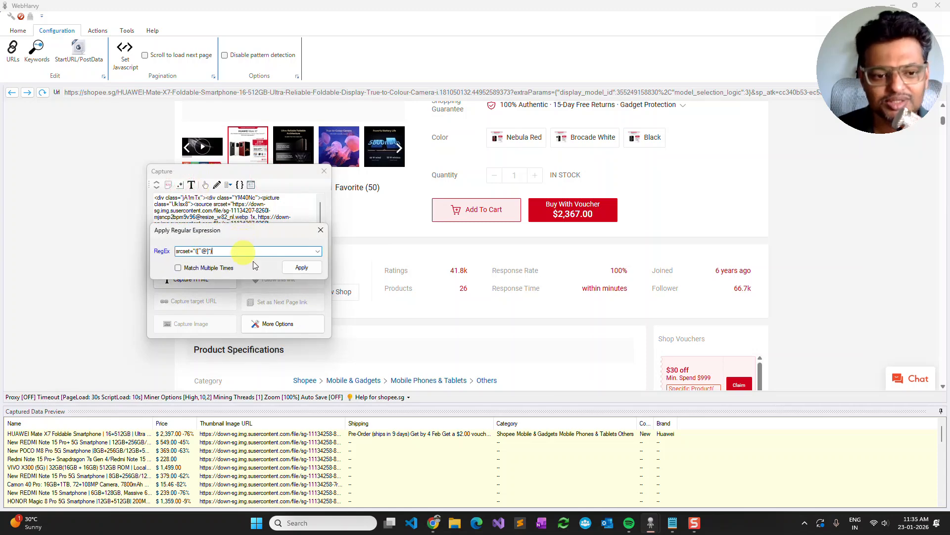
pyautogui.click(301, 268)
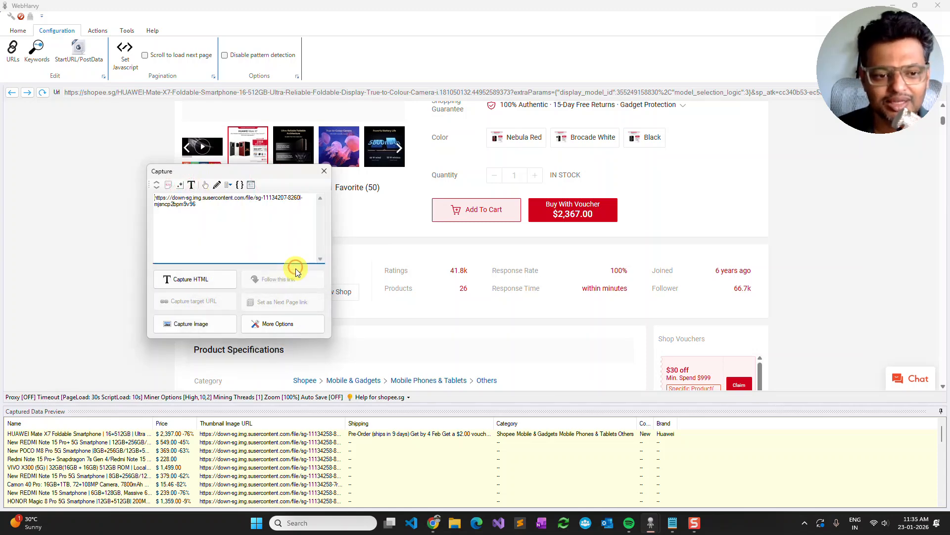
# - Capture the isolated gallery image as a URL under the name "Images"
pyautogui.click(220, 326)
pyautogui.click(250, 331)
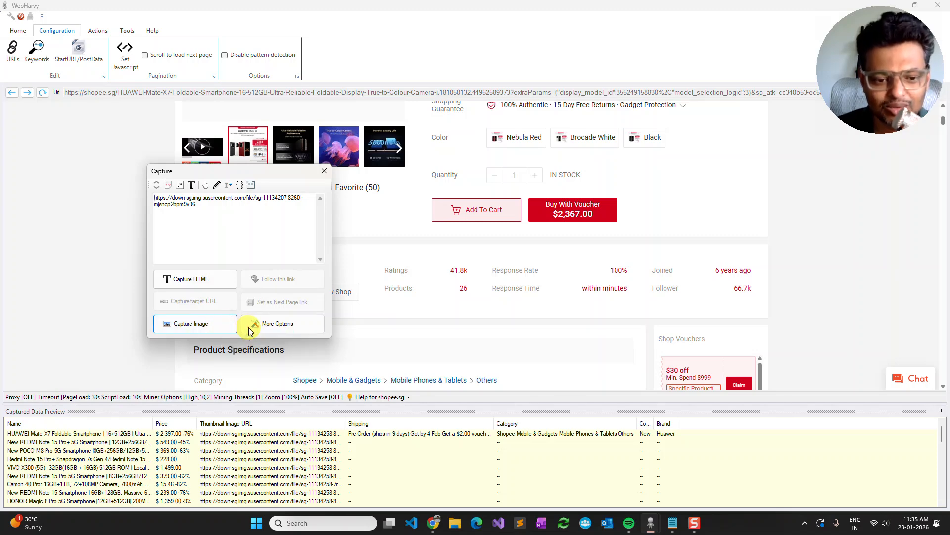
pyautogui.moveTo(470, 235); pyautogui.dragTo(301, 219)
pyautogui.click(339, 275)
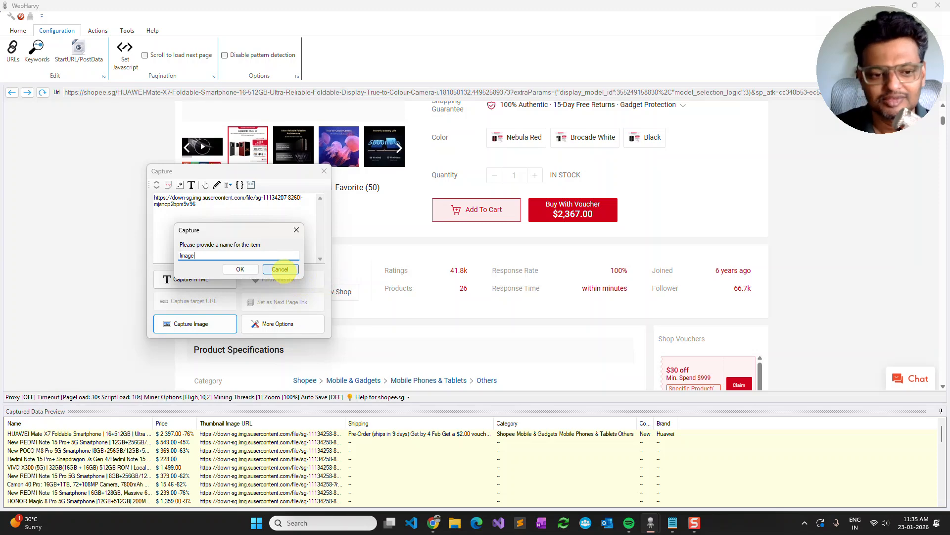
pyautogui.write('s')
pyautogui.press('Return')
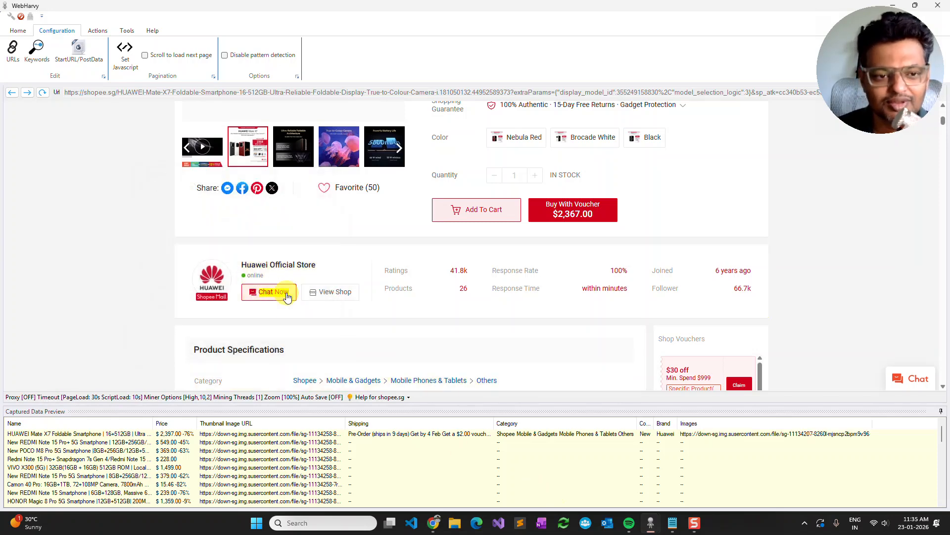
# - Stop the configuration now that the product's details and image have been captured
pyautogui.click(18, 30)
pyautogui.click(97, 51)
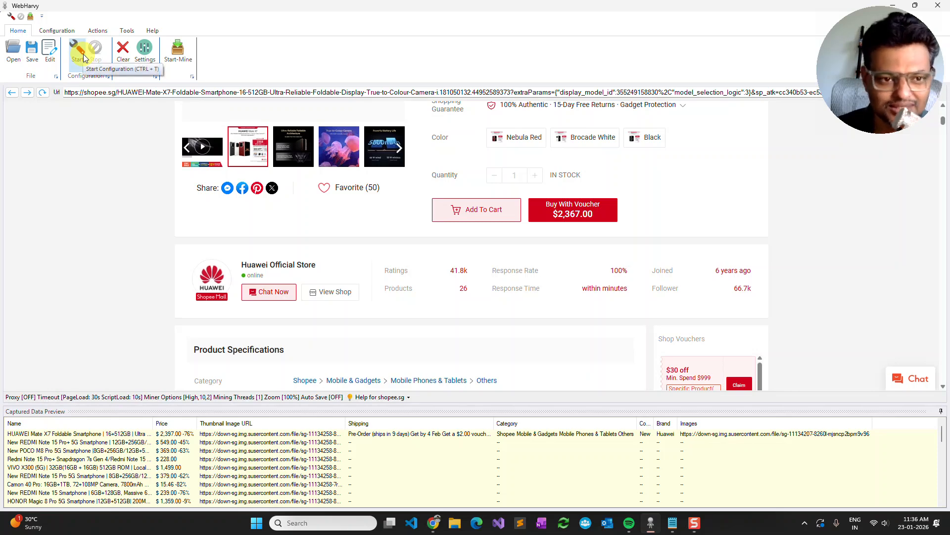
pyautogui.click(106, 32)
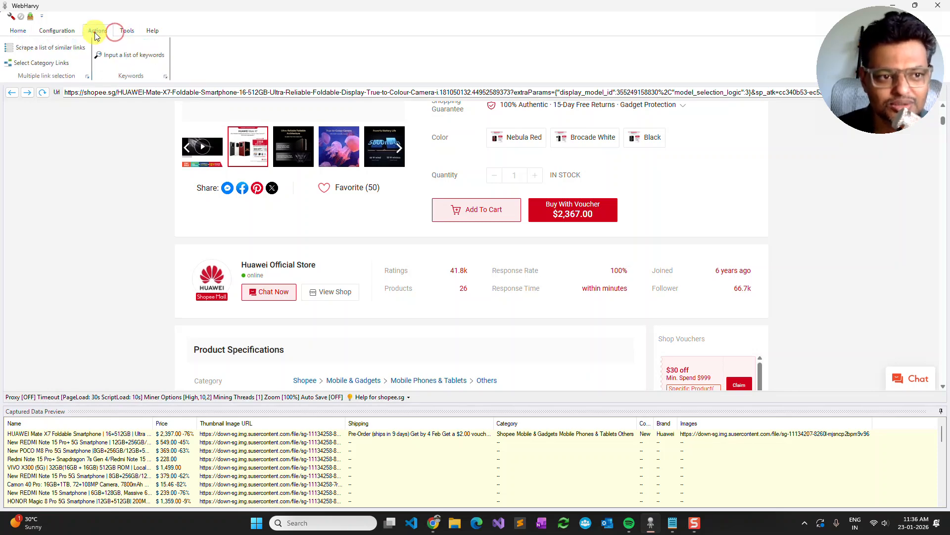
pyautogui.click(119, 32)
pyautogui.click(18, 34)
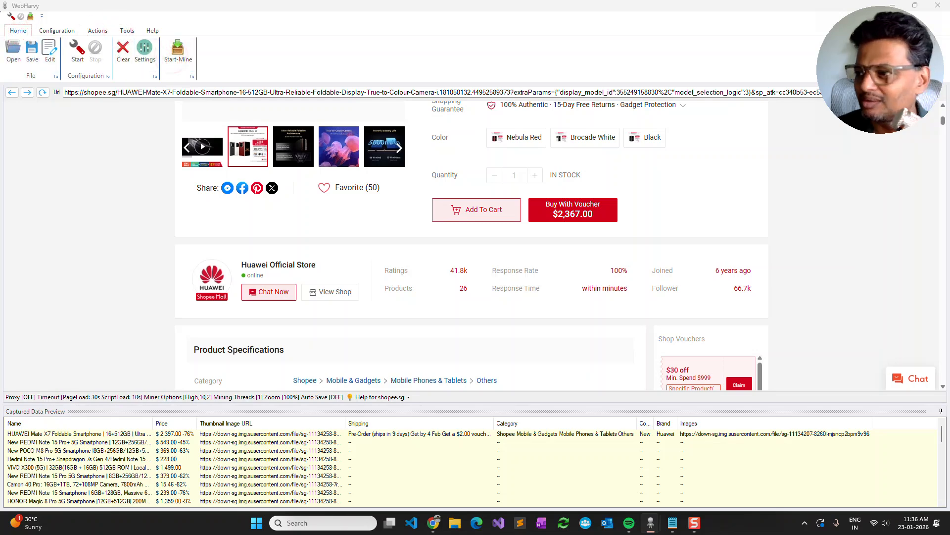
# - Open the miner for the finished configuration and set it to mine all pages
pyautogui.click(177, 50)
pyautogui.moveTo(802, 53); pyautogui.dragTo(356, 49)
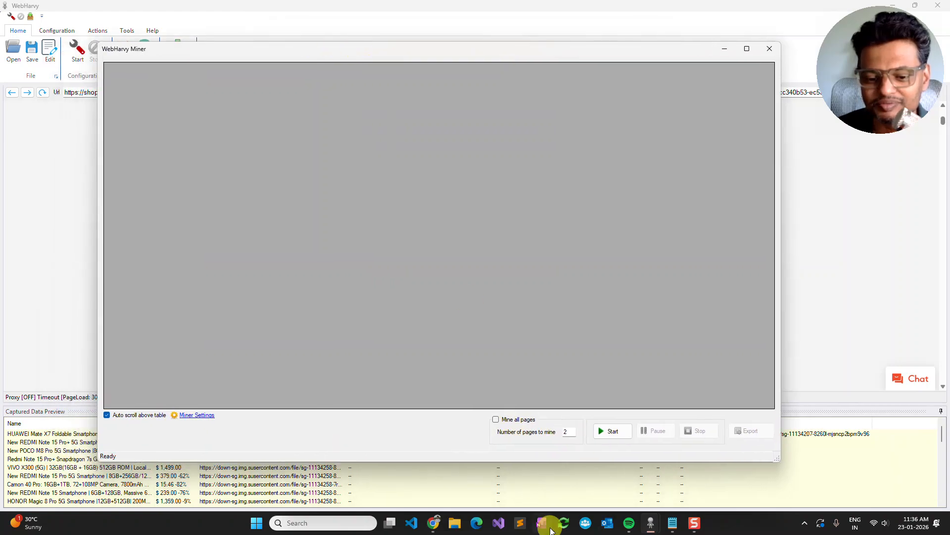
pyautogui.click(455, 524)
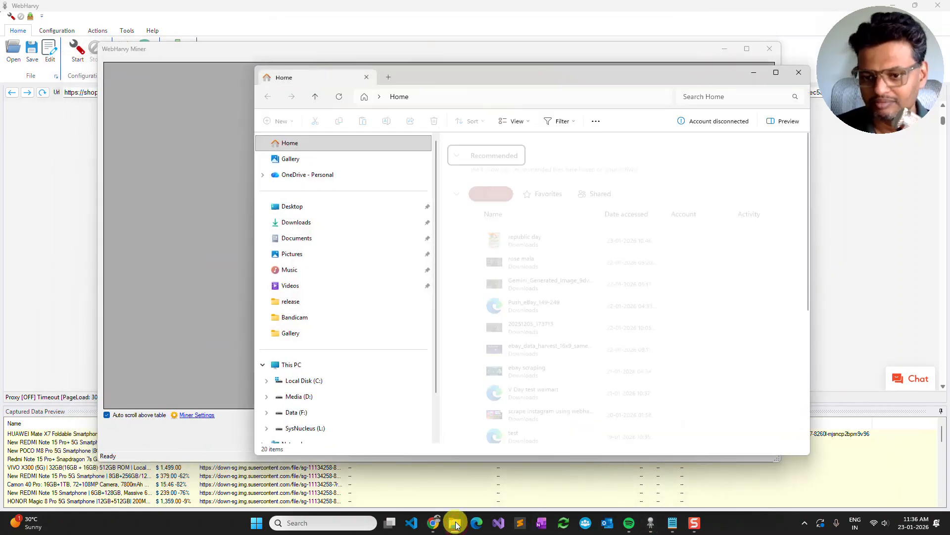
pyautogui.press('ctrl+super+Right')
pyautogui.press('ctrl+super+Left')
pyautogui.click(455, 524)
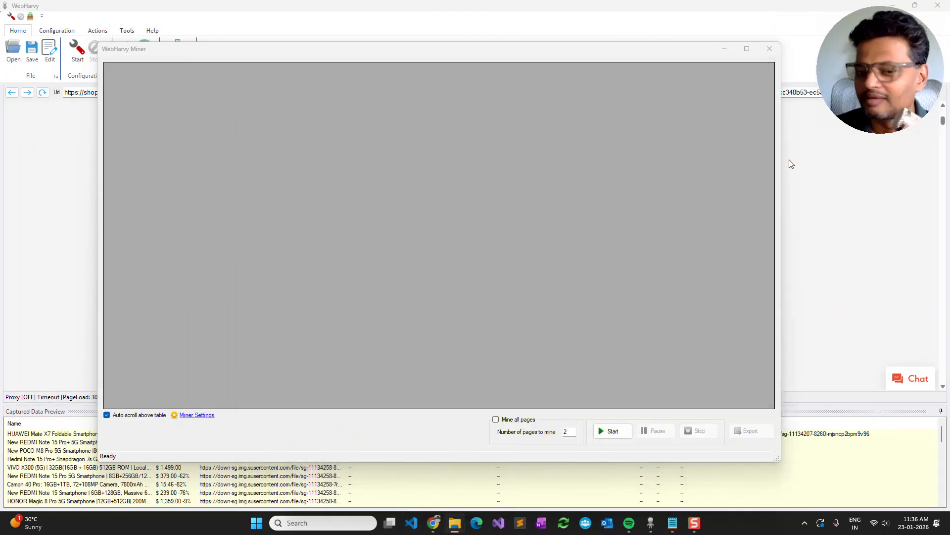
pyautogui.click(527, 420)
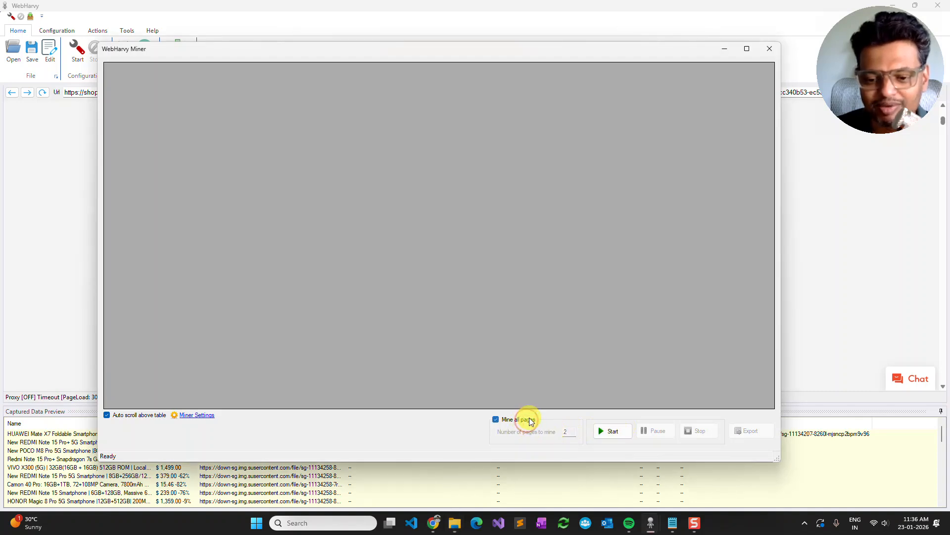
pyautogui.click(208, 418)
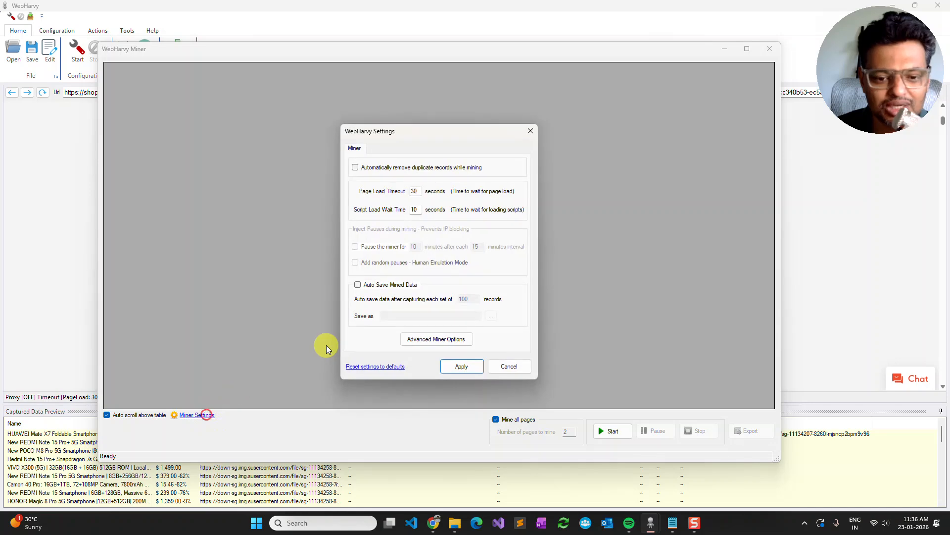
pyautogui.click(533, 130)
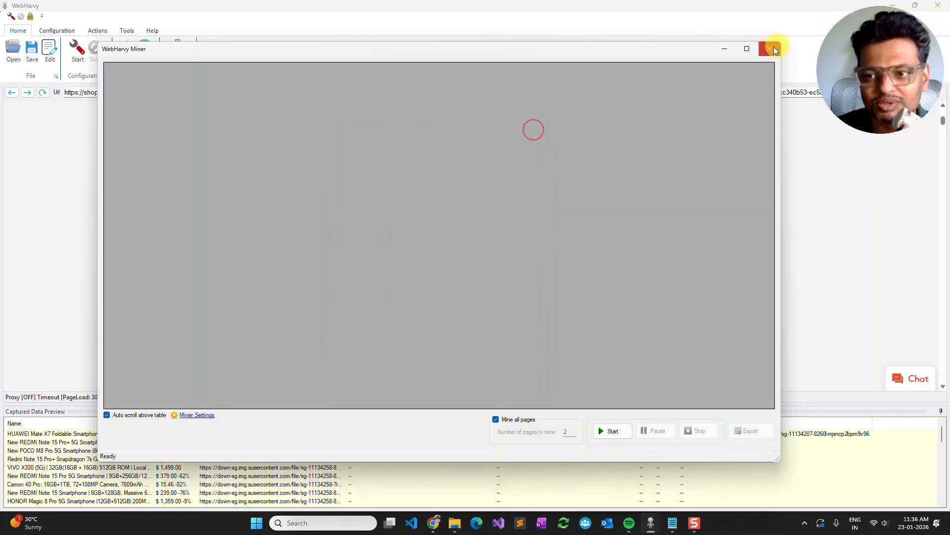
pyautogui.click(769, 49)
# - Set the maximum number of parallel mining threads to 1 in the advanced miner options and apply the settings
pyautogui.click(149, 55)
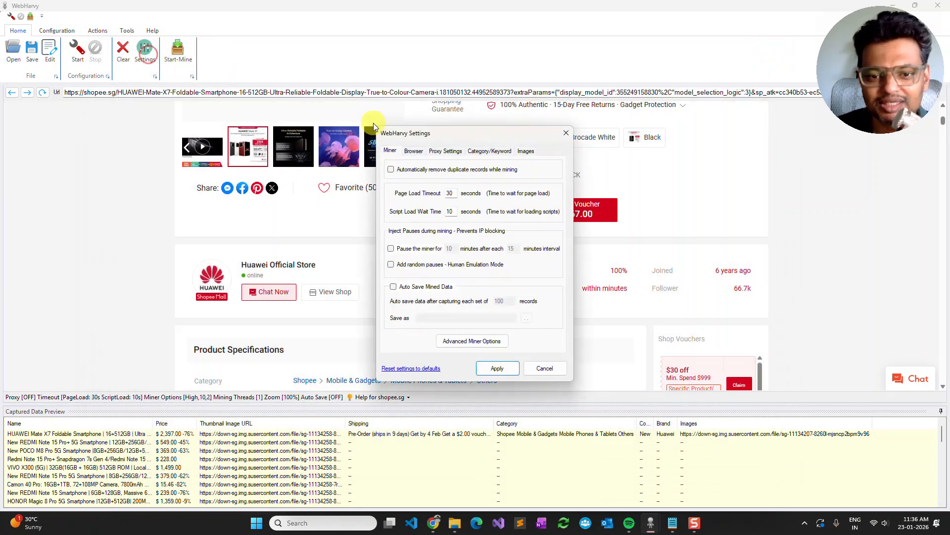
pyautogui.click(484, 341)
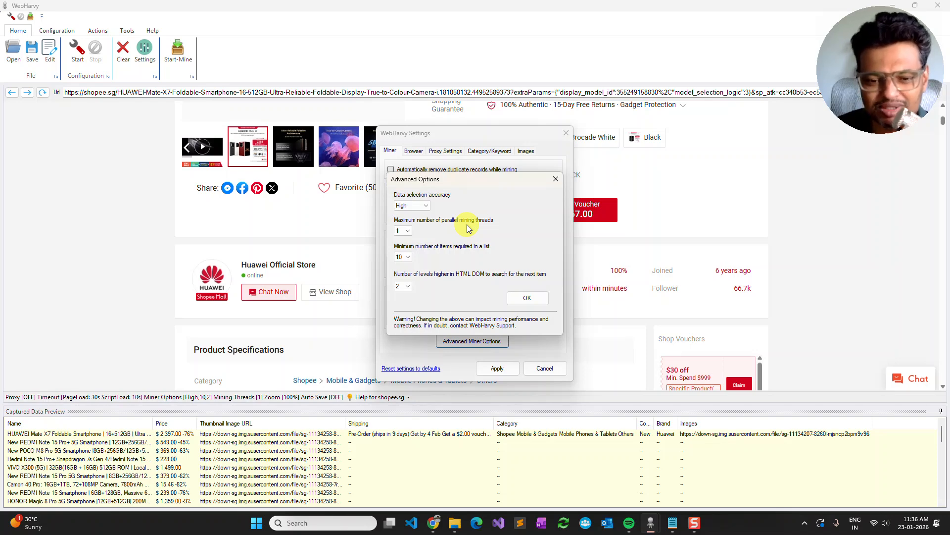
pyautogui.click(402, 230)
pyautogui.click(404, 240)
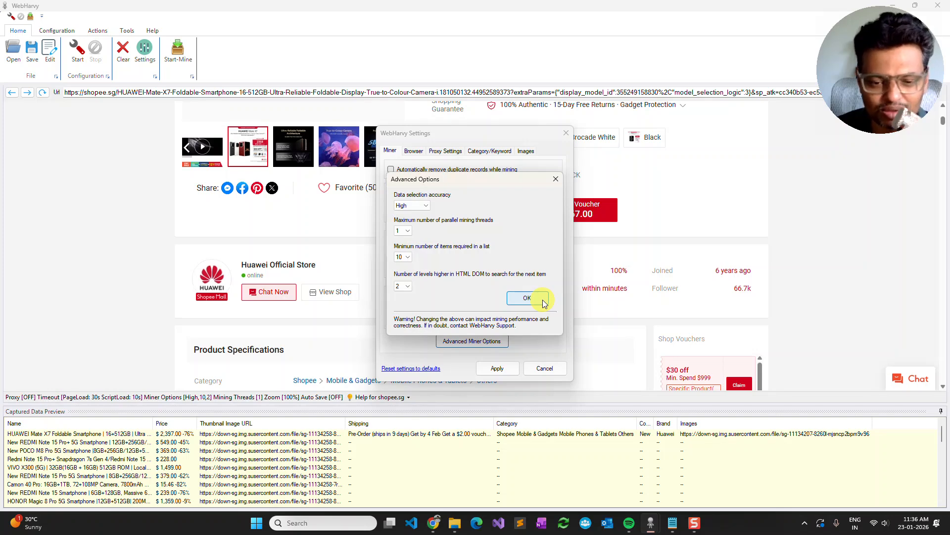
pyautogui.click(408, 231)
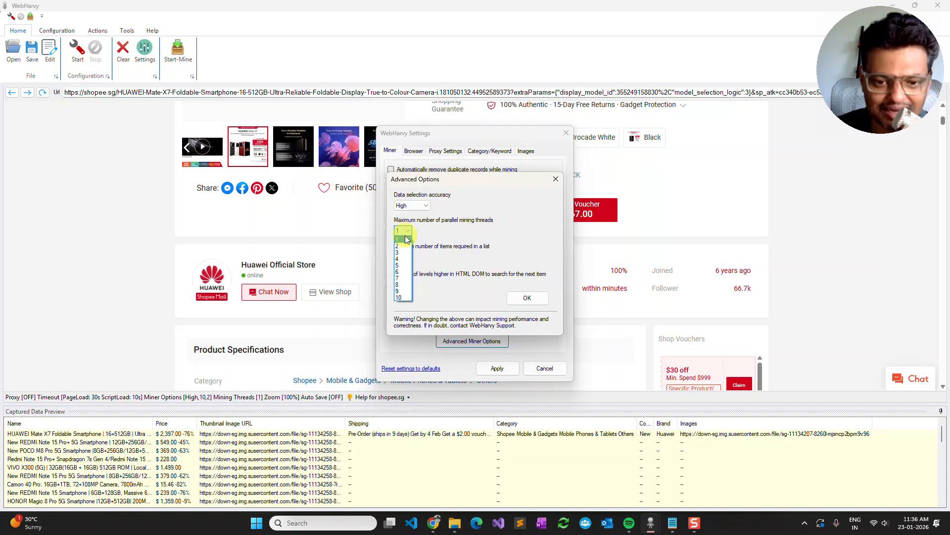
pyautogui.click(406, 240)
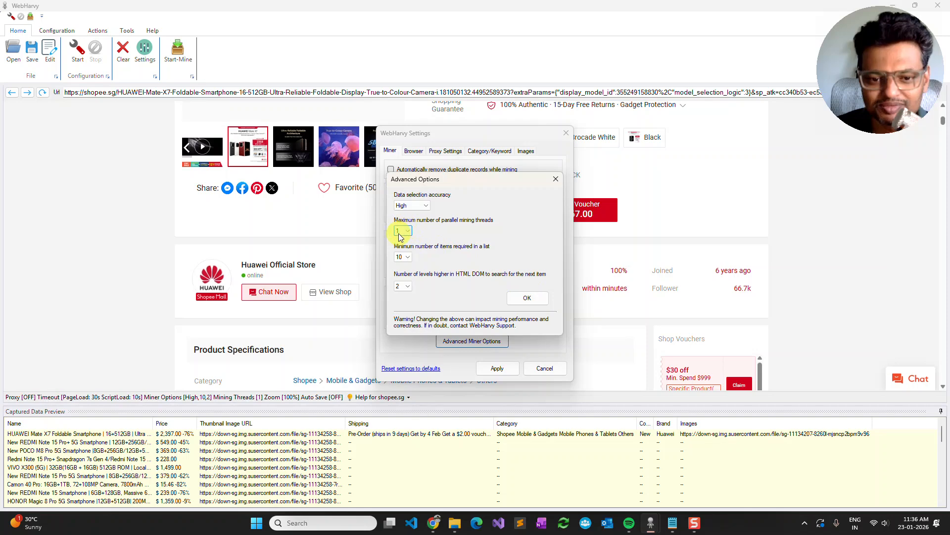
pyautogui.click(527, 298)
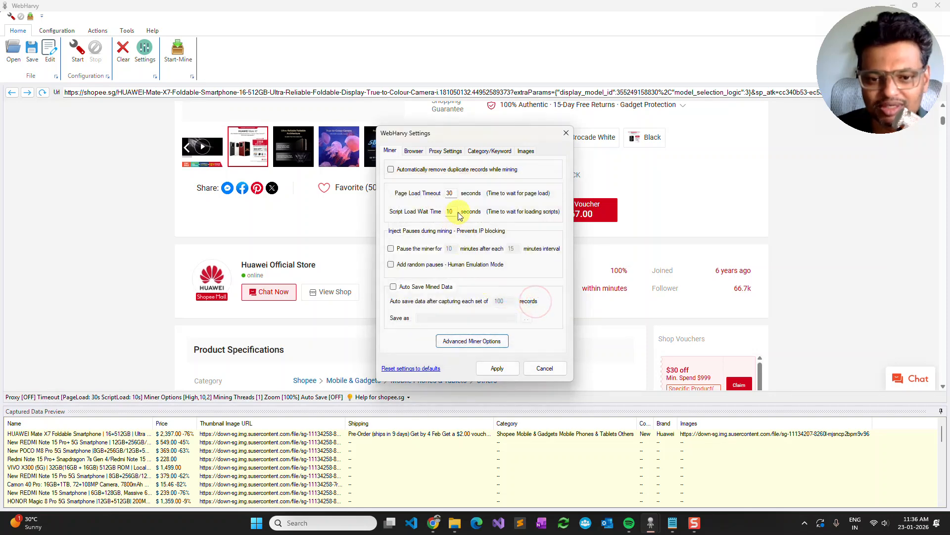
pyautogui.moveTo(437, 218); pyautogui.dragTo(461, 221)
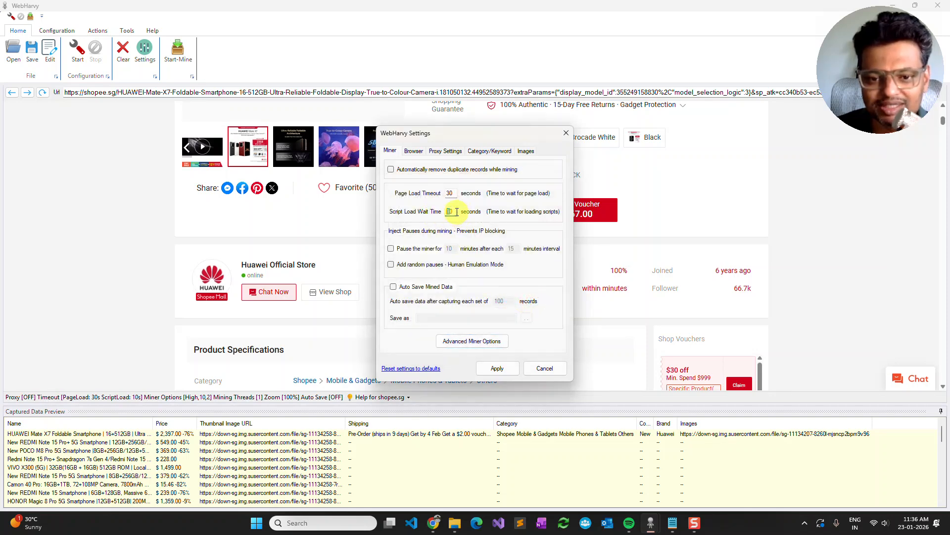
pyautogui.click(499, 368)
# - Start mining the data and save the captured images to the Gallery folder inside Downloads
pyautogui.click(182, 54)
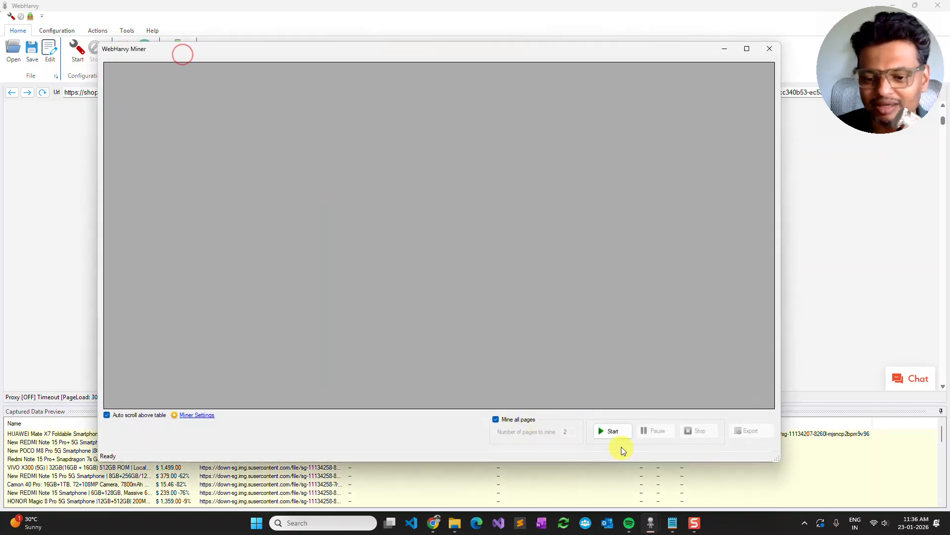
pyautogui.click(616, 435)
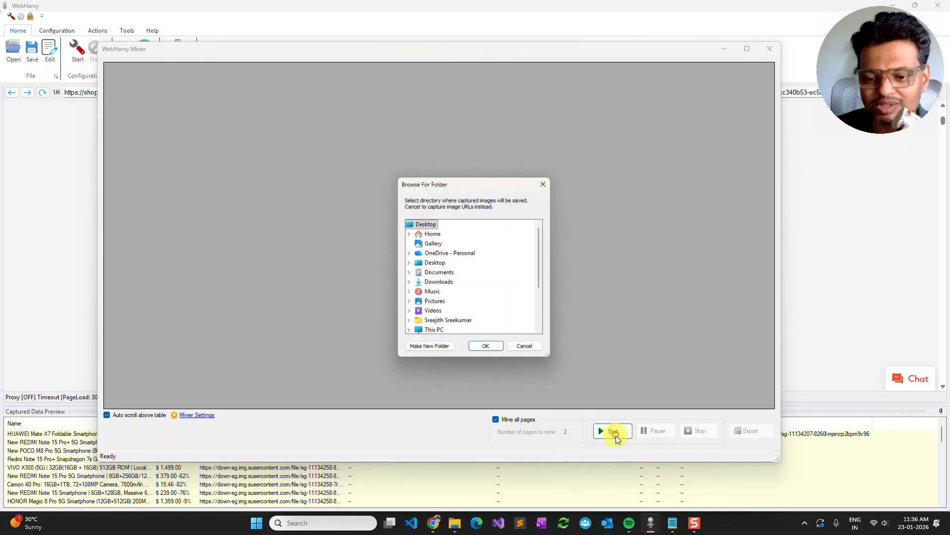
pyautogui.click(409, 283)
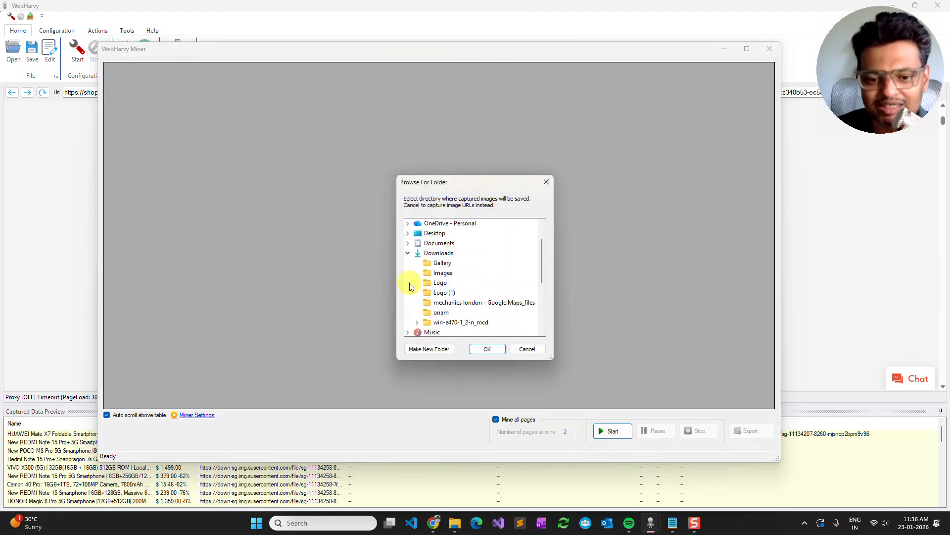
pyautogui.click(438, 263)
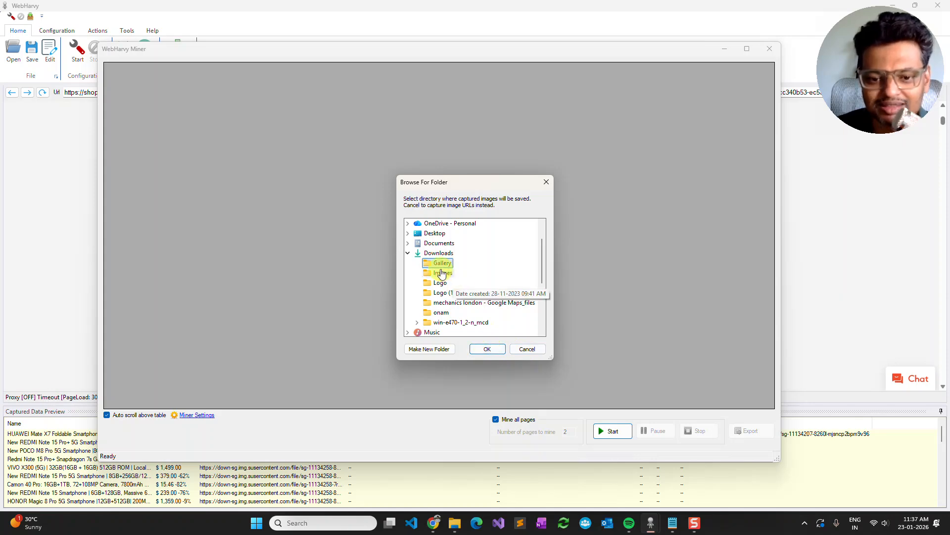
pyautogui.click(488, 349)
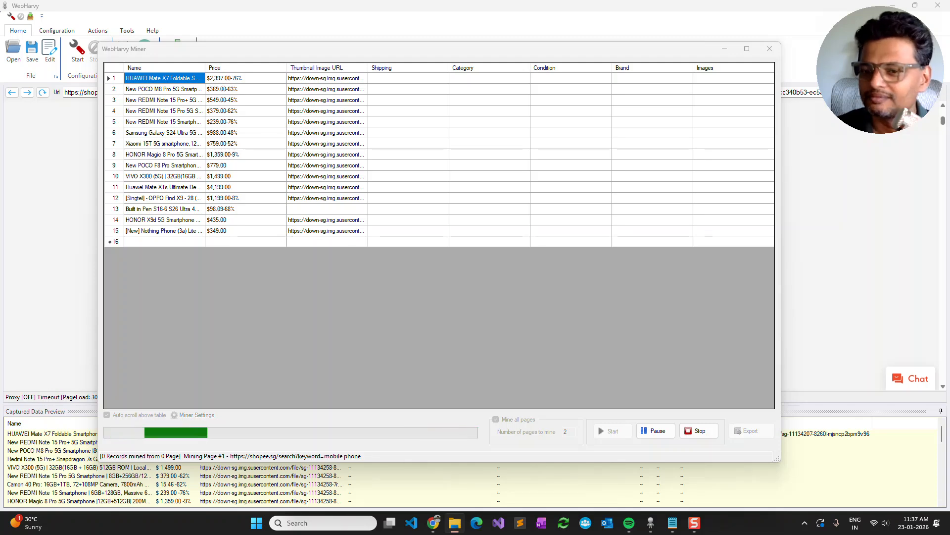
# - Check the Gallery folder in File Explorer for downloaded product images while mining runs
pyautogui.moveTo(832, 144); pyautogui.dragTo(136, 330)
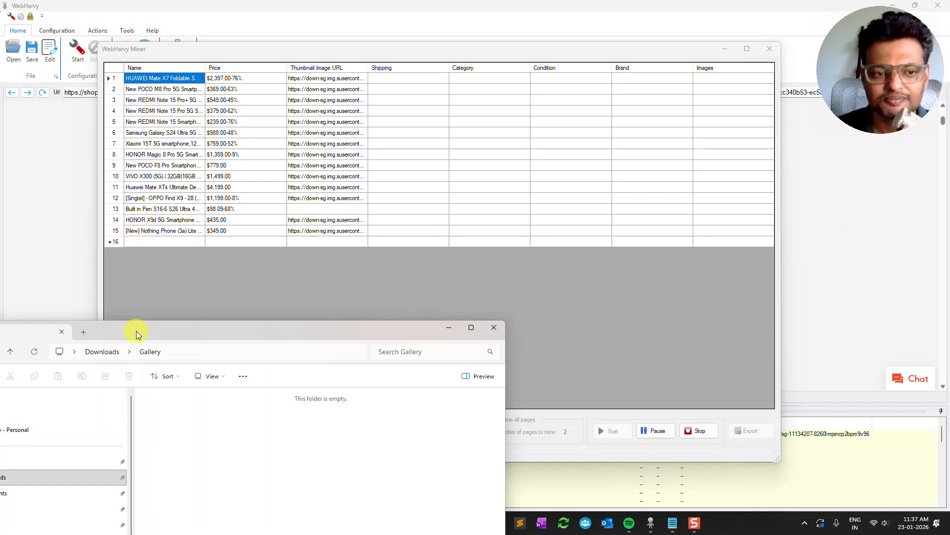
pyautogui.moveTo(135, 331); pyautogui.dragTo(88, 17)
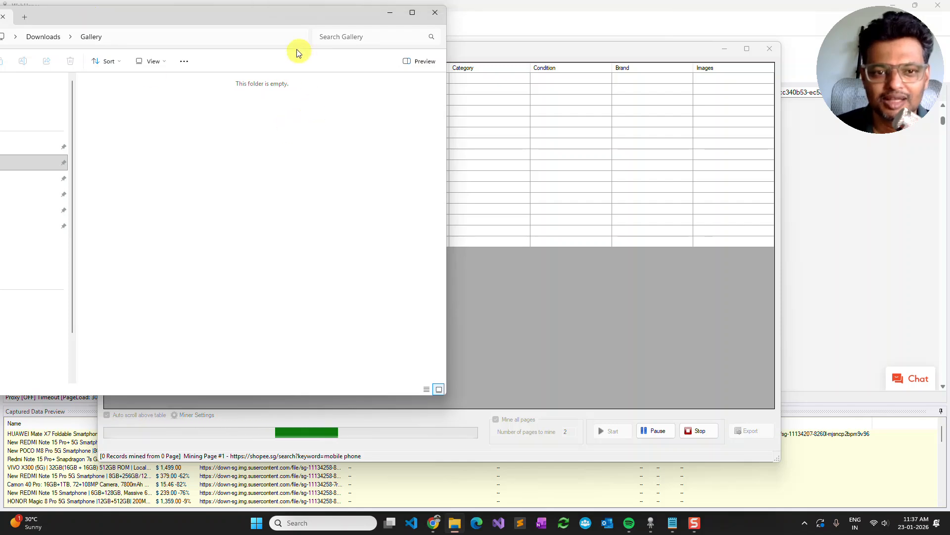
pyautogui.moveTo(256, 17); pyautogui.dragTo(265, 176)
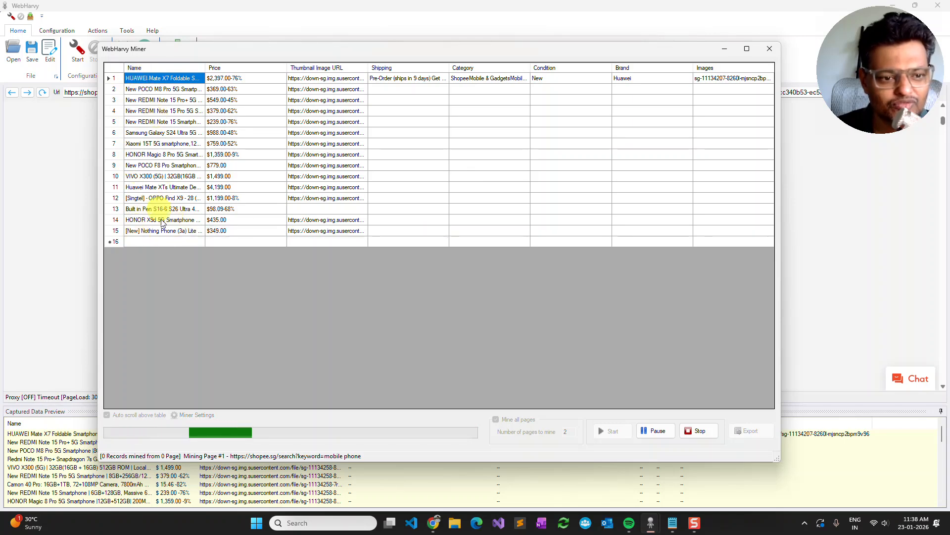
# - Stop the mining run and close the miner without exporting the mined data
pyautogui.click(700, 429)
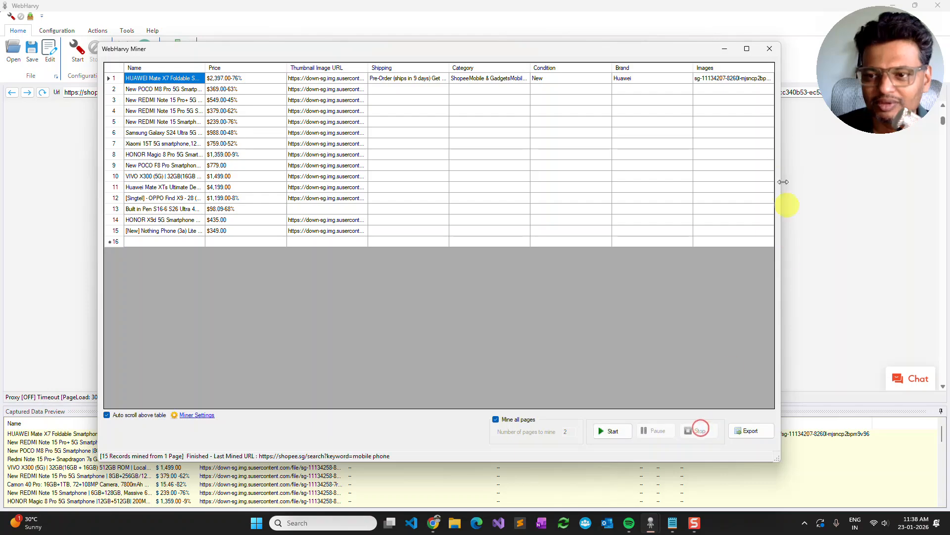
pyautogui.click(774, 51)
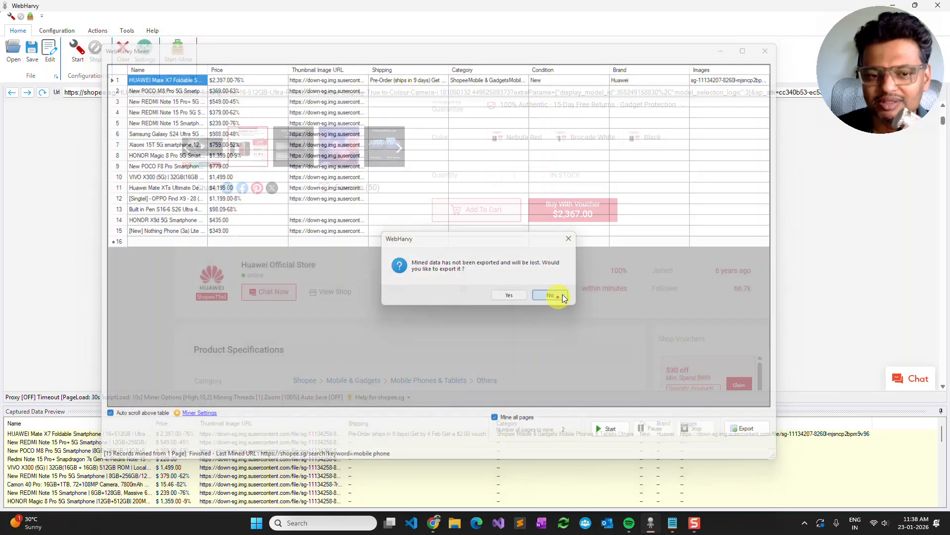
pyautogui.click(555, 295)
# - Return to the "mobile phone" search results and start a new configuration without saving the last one
pyautogui.click(11, 93)
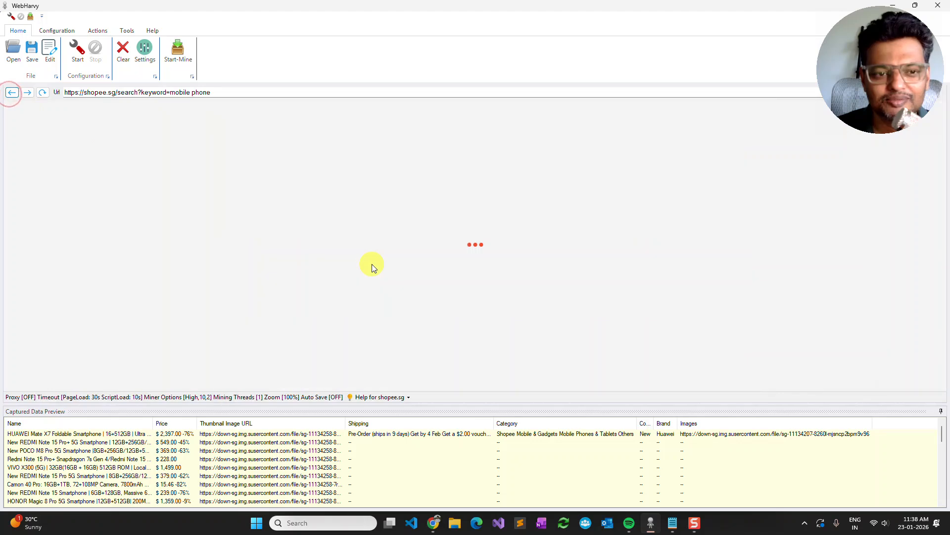
pyautogui.scroll(-3, 373, 265)
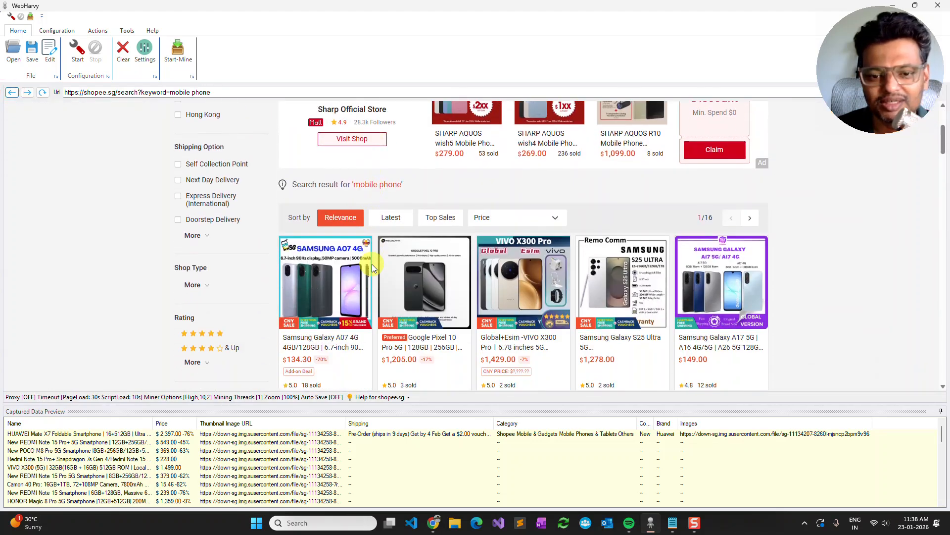
pyautogui.scroll(-8, 372, 263)
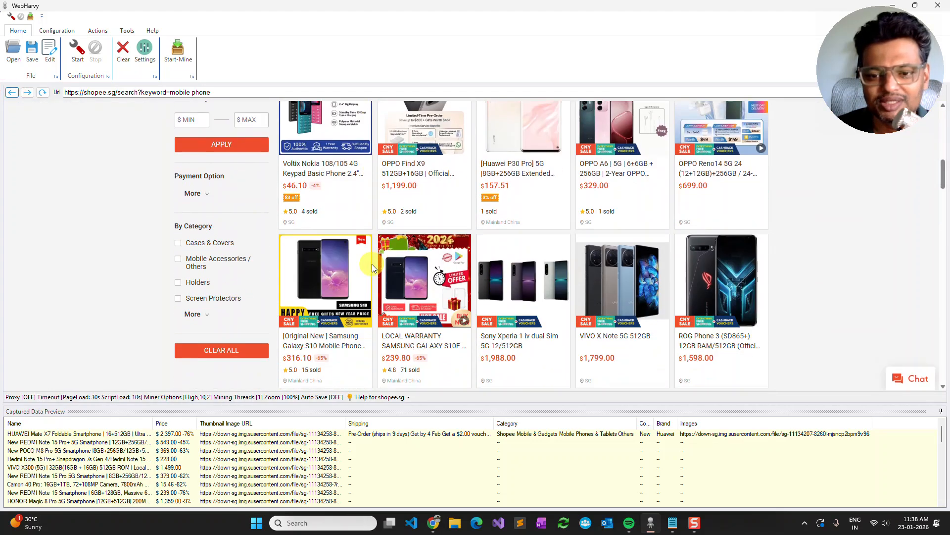
pyautogui.scroll(6, 372, 263)
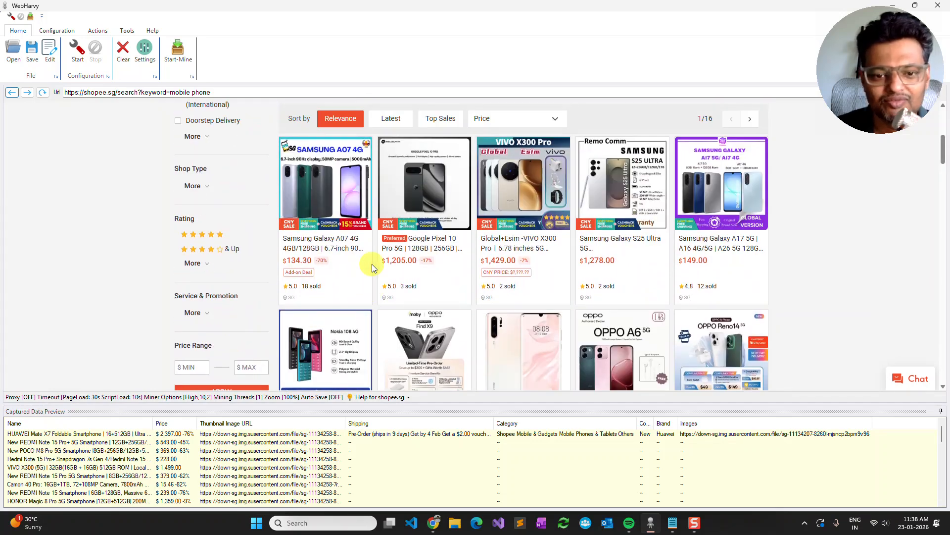
pyautogui.scroll(-2, 373, 263)
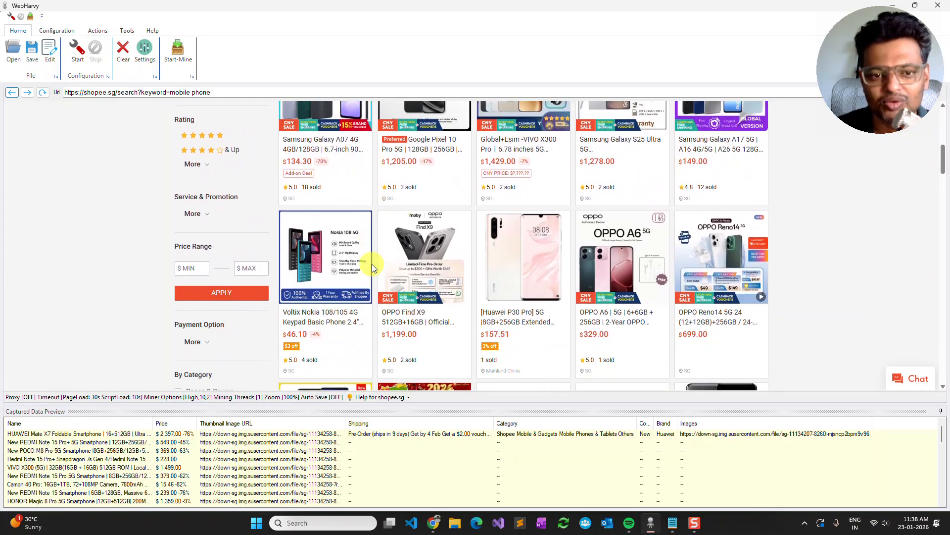
pyautogui.scroll(3, 372, 264)
pyautogui.click(85, 52)
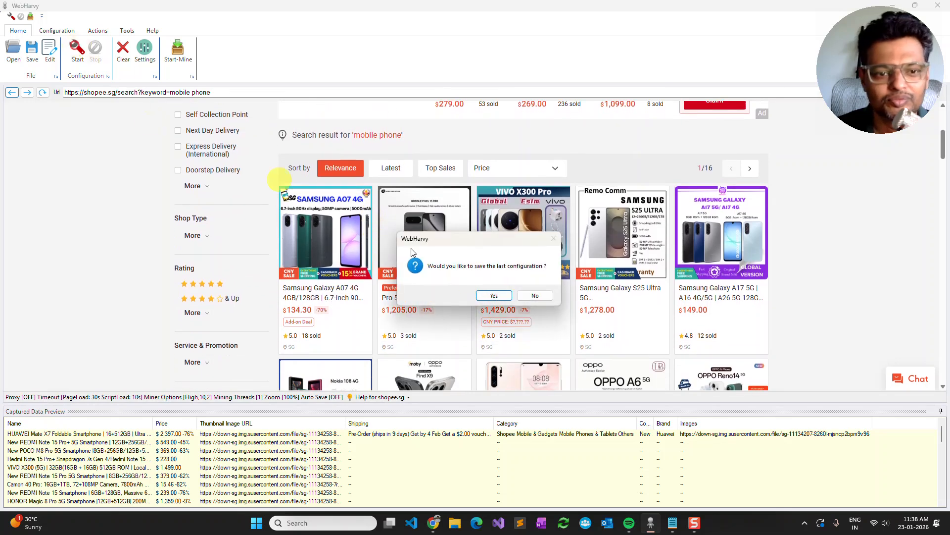
pyautogui.click(533, 296)
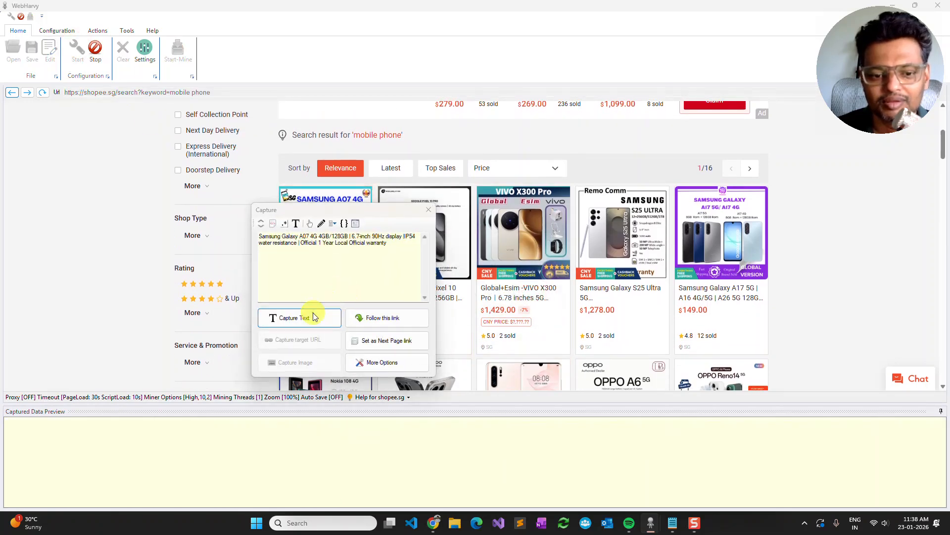
# - Capture the first listing's product title as text under the name "Name" and stop the configuration
pyautogui.click(312, 315)
pyautogui.write('Name')
pyautogui.press('Return')
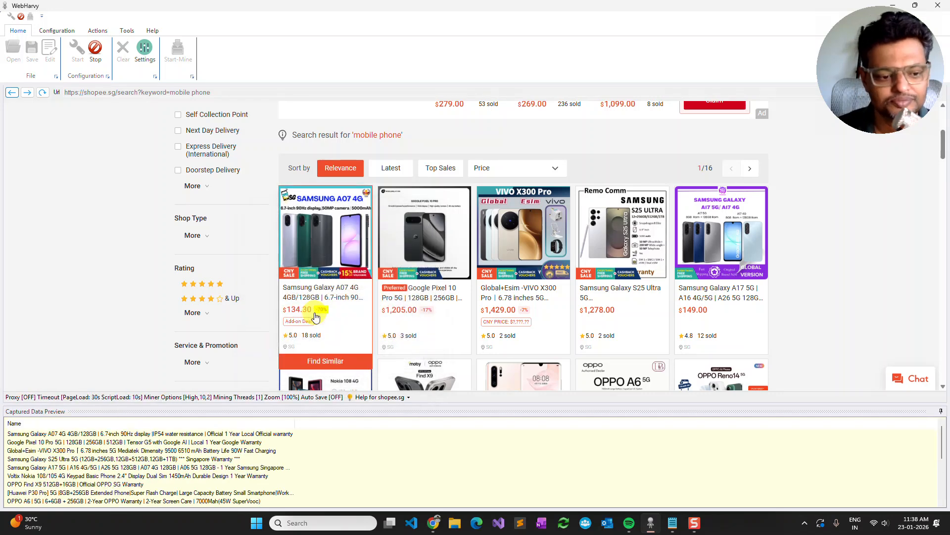
pyautogui.click(95, 50)
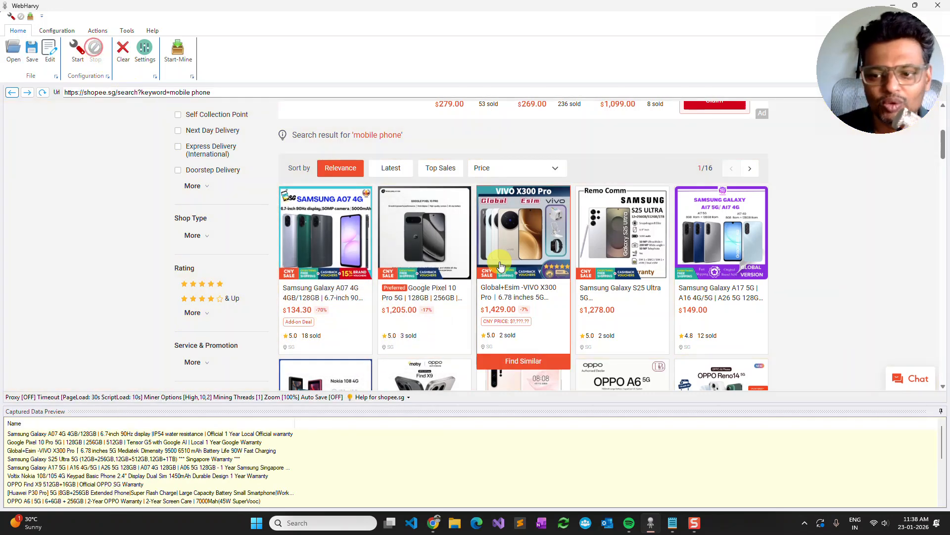
# - Start a fresh configuration on the "mobile phone" search results and add a Scroll List action using the first listing's title
pyautogui.scroll(-15, 500, 266)
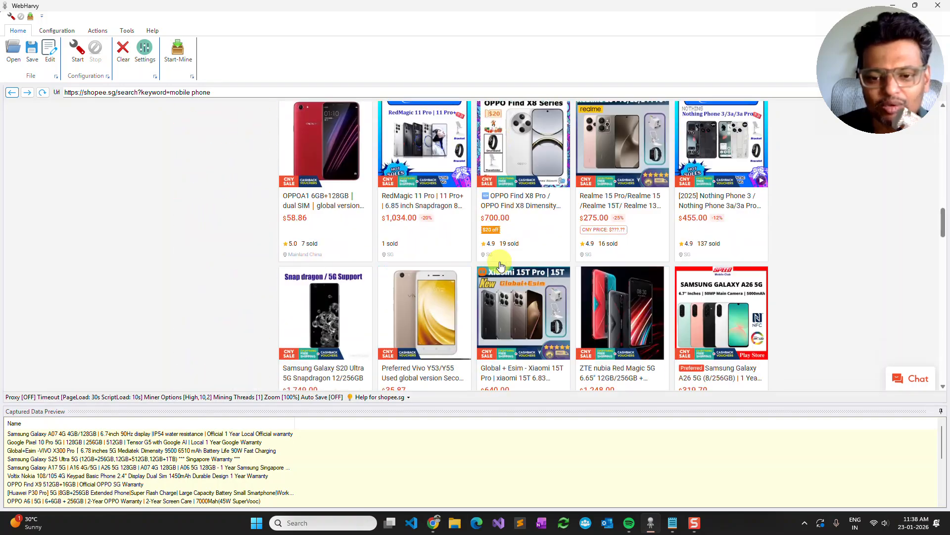
pyautogui.scroll(-15, 500, 266)
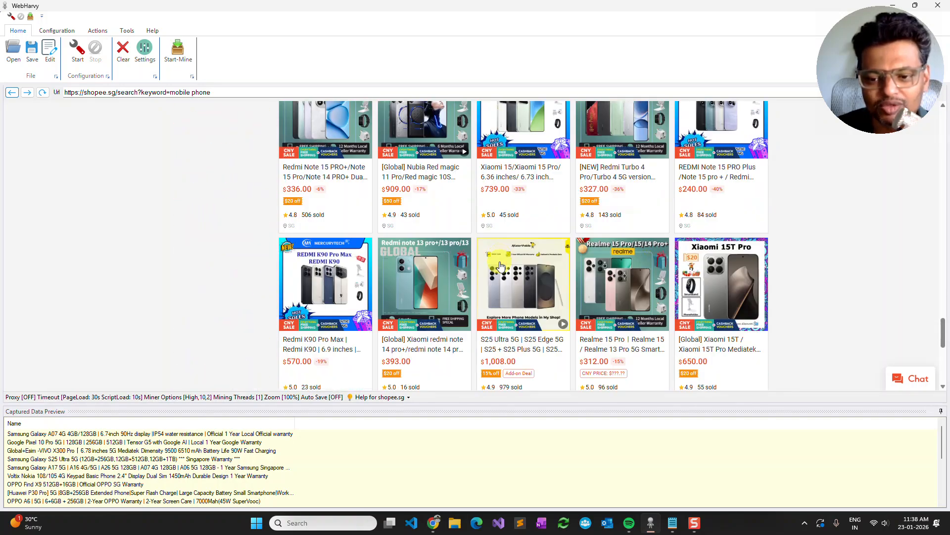
pyautogui.scroll(-3, 500, 266)
pyautogui.scroll(20, 500, 266)
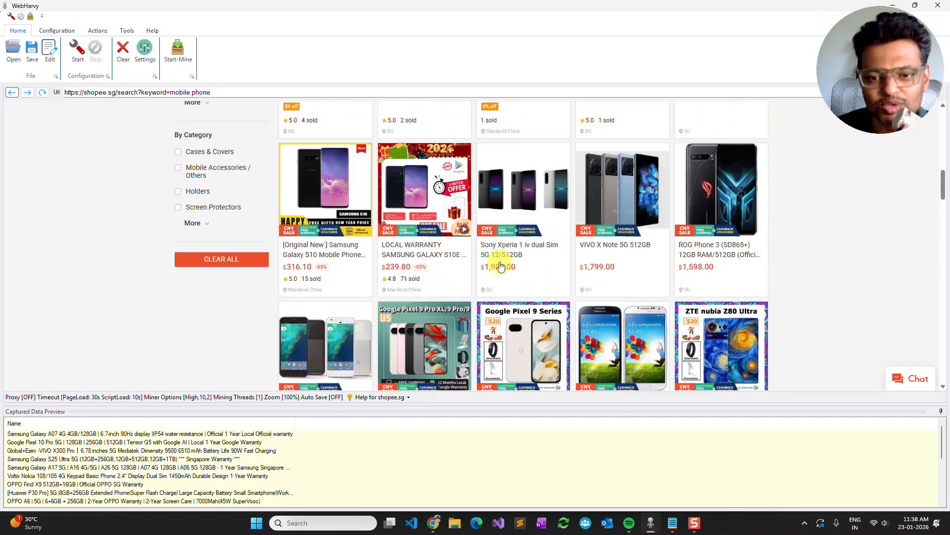
pyautogui.scroll(-4, 500, 266)
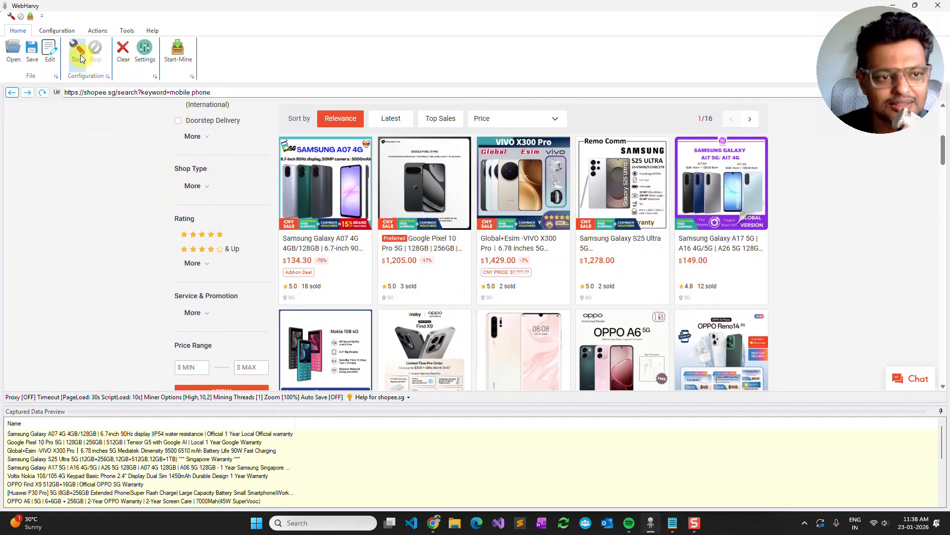
pyautogui.click(78, 52)
pyautogui.click(536, 295)
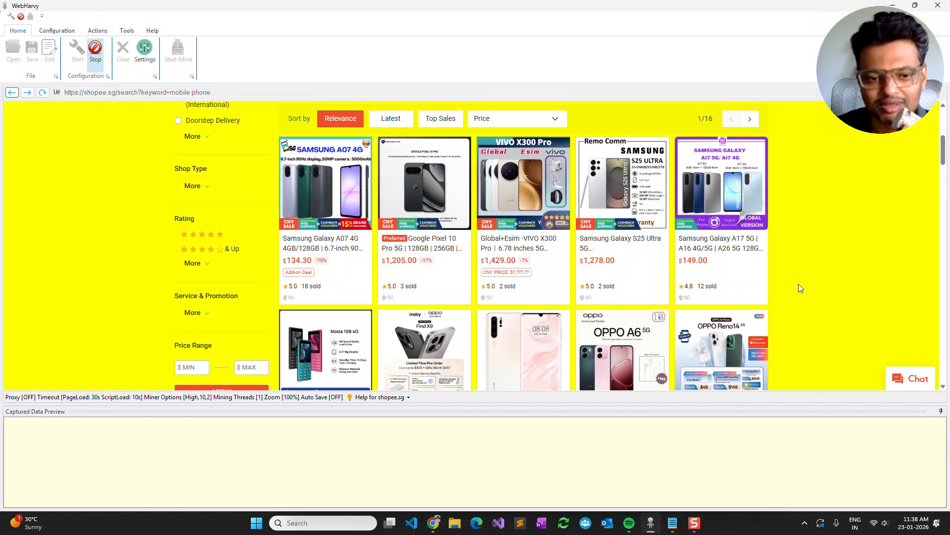
pyautogui.click(335, 253)
pyautogui.click(366, 317)
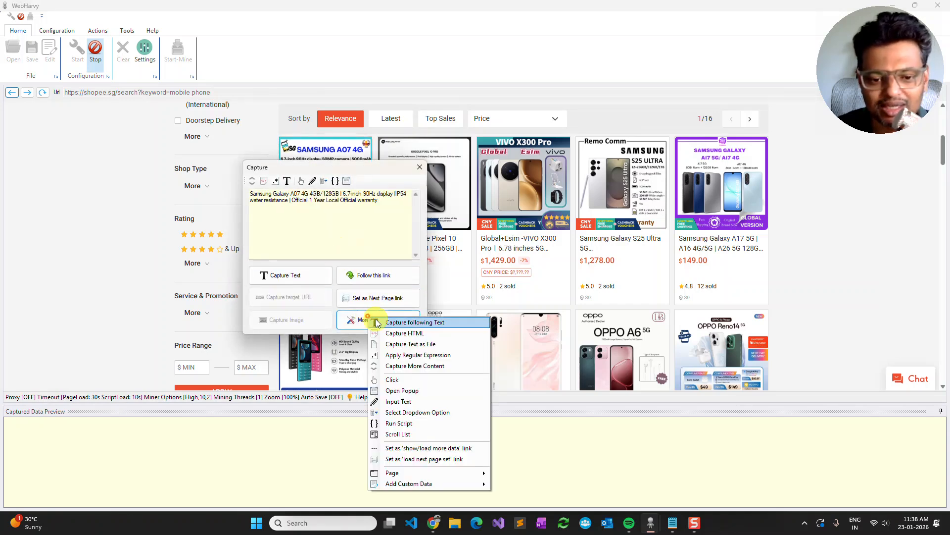
pyautogui.click(411, 435)
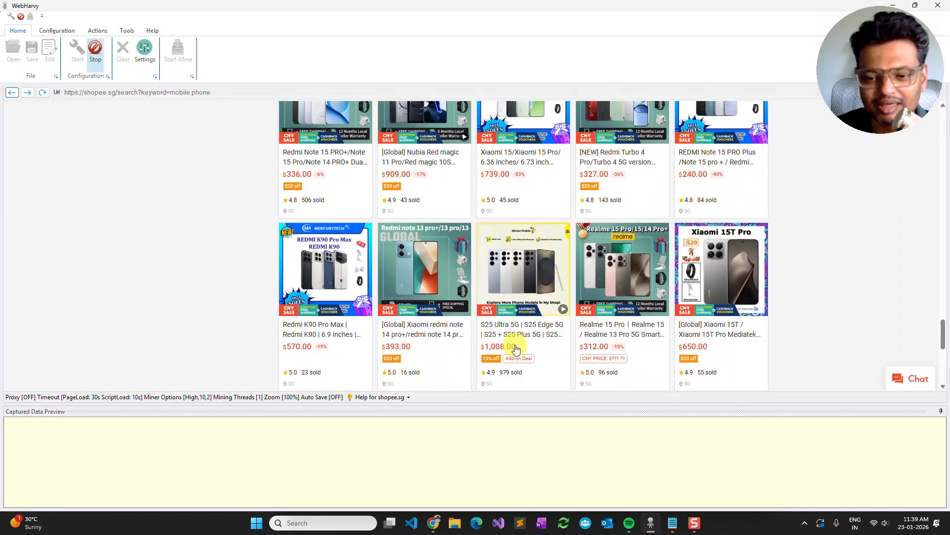
# - Set the page 2 link as the next page link and capture the first listing's title as text under "Name"
pyautogui.click(471, 325)
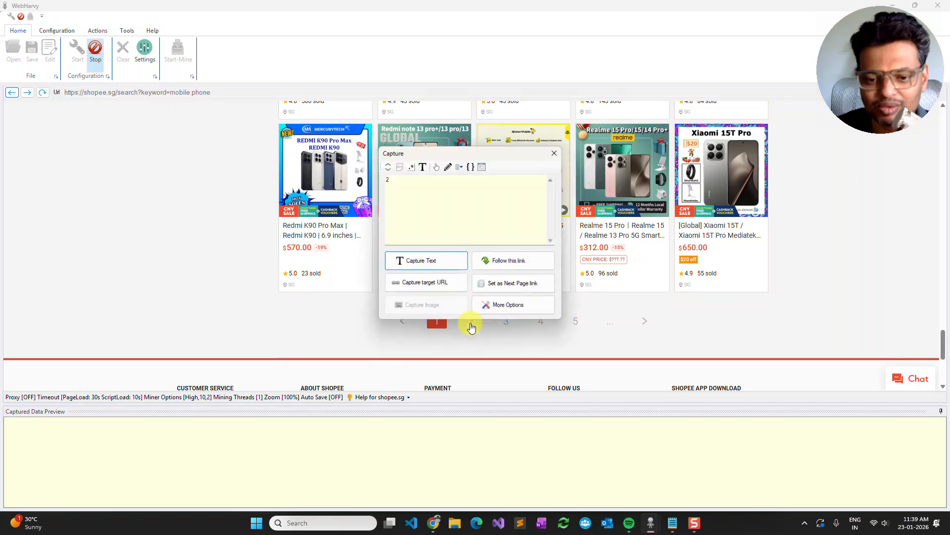
pyautogui.click(517, 281)
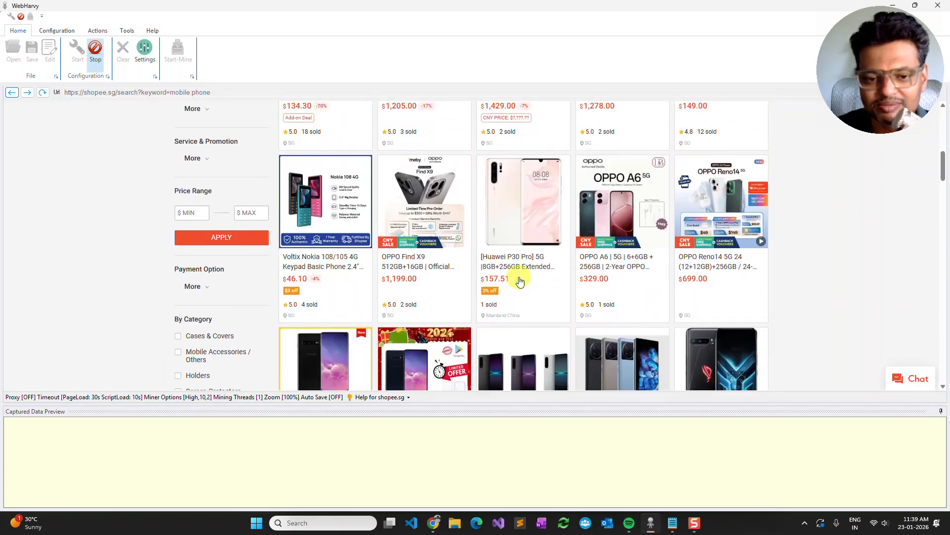
pyautogui.click(308, 279)
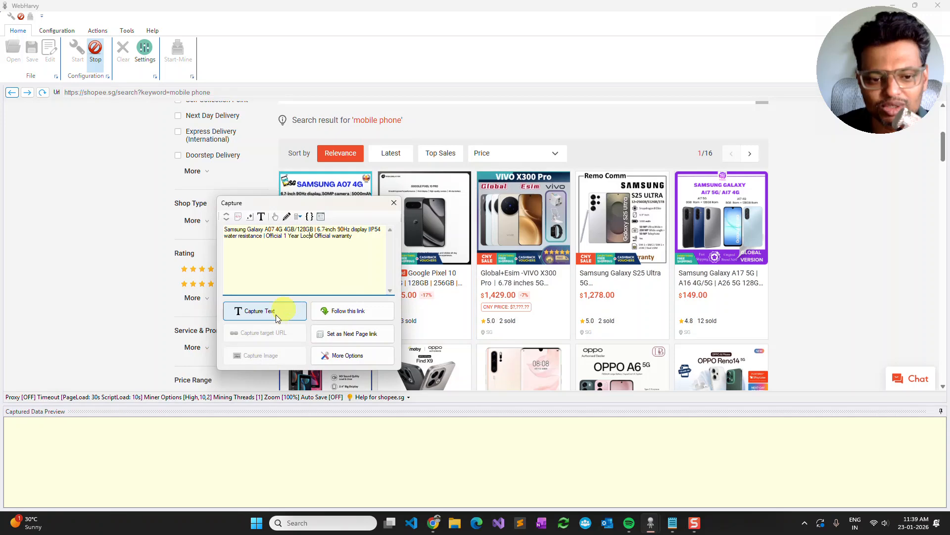
pyautogui.click(275, 314)
pyautogui.write('Nsme')
pyautogui.press('BackSpace')
pyautogui.press('BackSpace')
pyautogui.press('BackSpace')
pyautogui.write('ame')
pyautogui.press('Return')
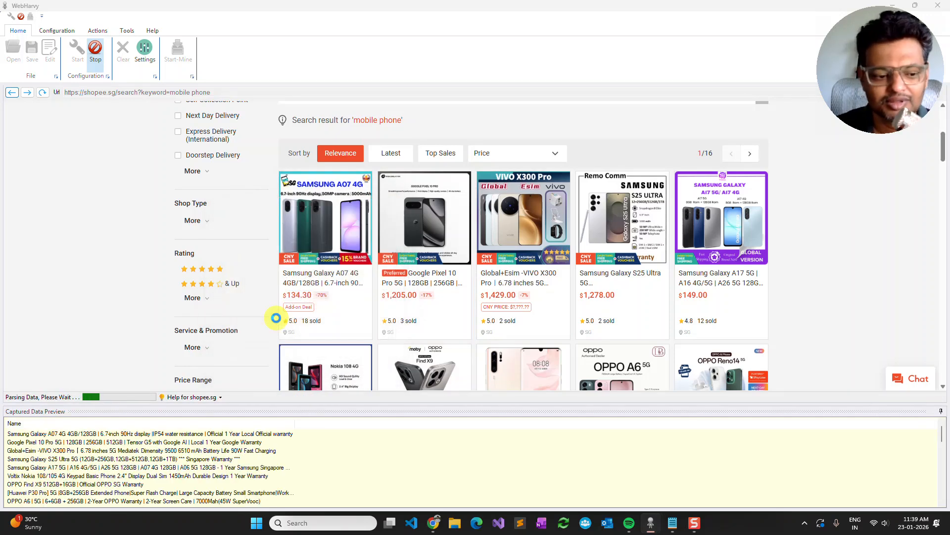
# - Stop the configuration and start mining the product names
pyautogui.click(564, 299)
pyautogui.click(97, 50)
pyautogui.click(176, 52)
pyautogui.click(608, 430)
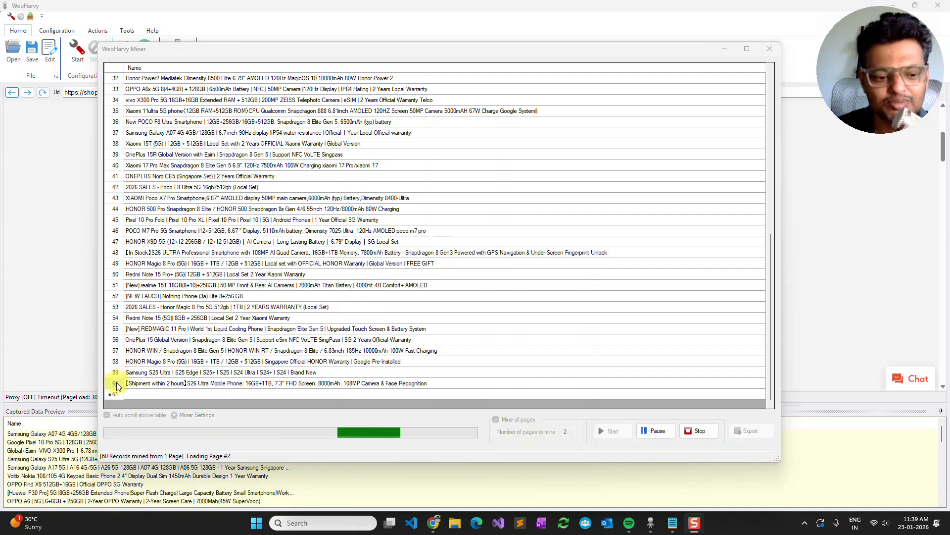
# - Examine the rows of product names mined from the first page while mining continues
pyautogui.click(118, 385)
pyautogui.scroll(8, 470, 309)
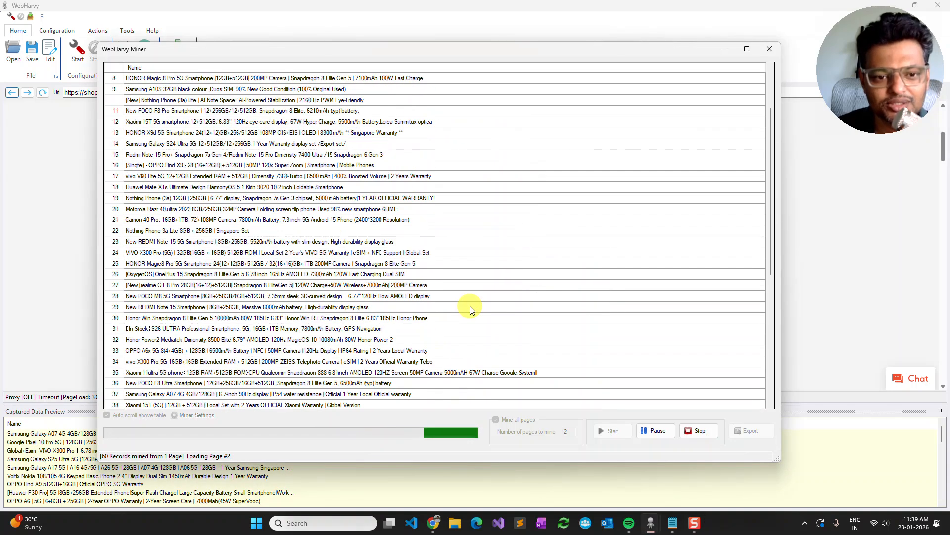
pyautogui.scroll(3, 470, 309)
pyautogui.scroll(-10, 470, 309)
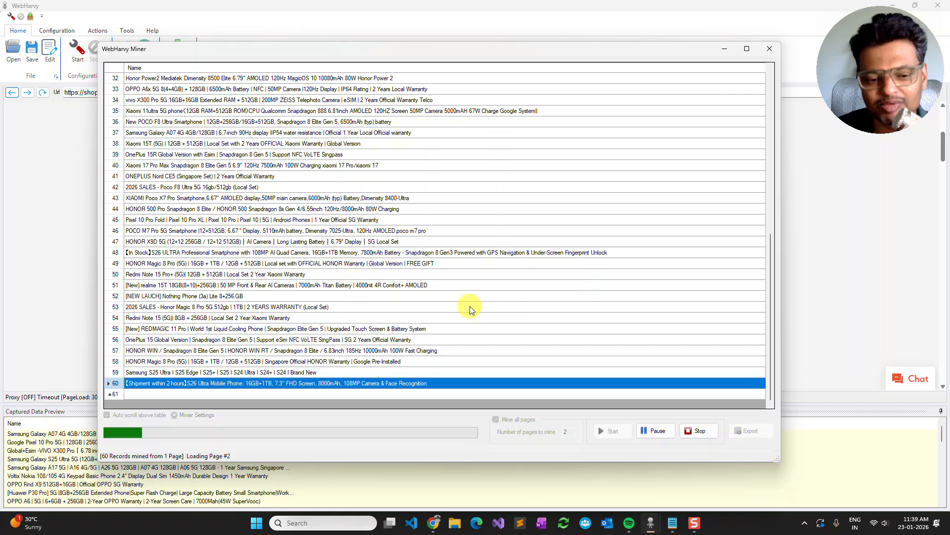